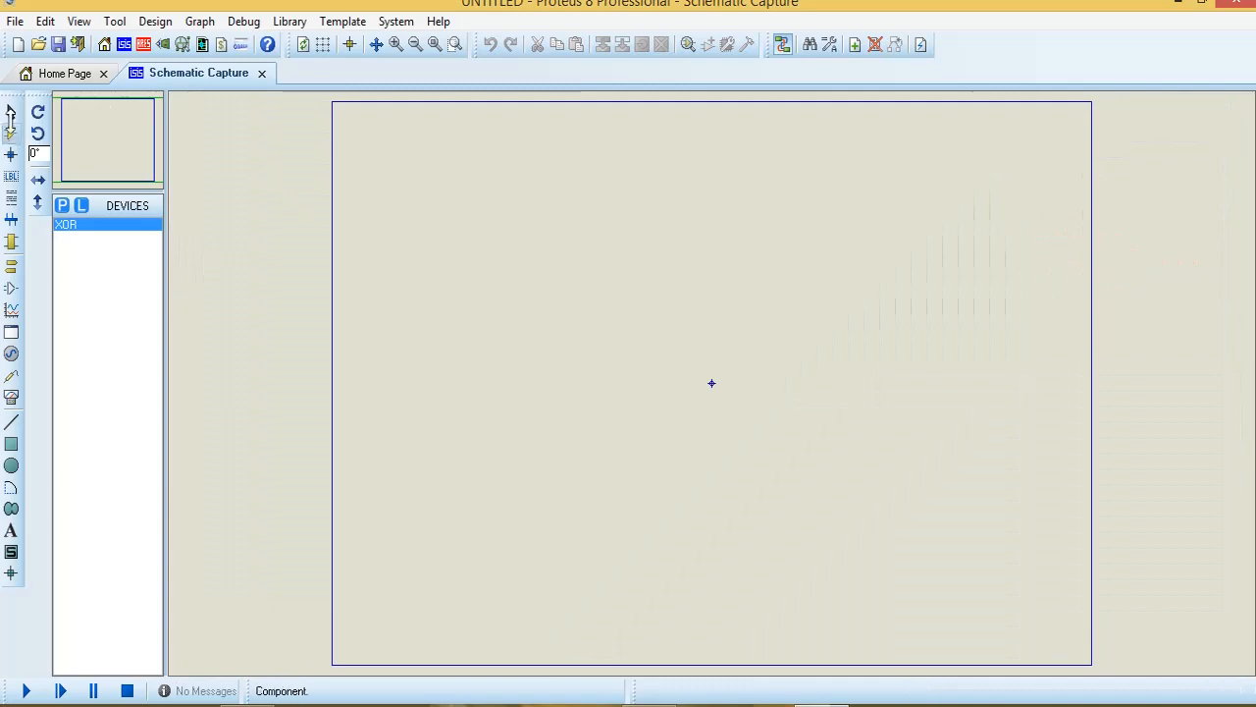
- Find the LOGICTOGGLE device in the component library with the keyword "togg" and add it to the device list
click(62, 207)
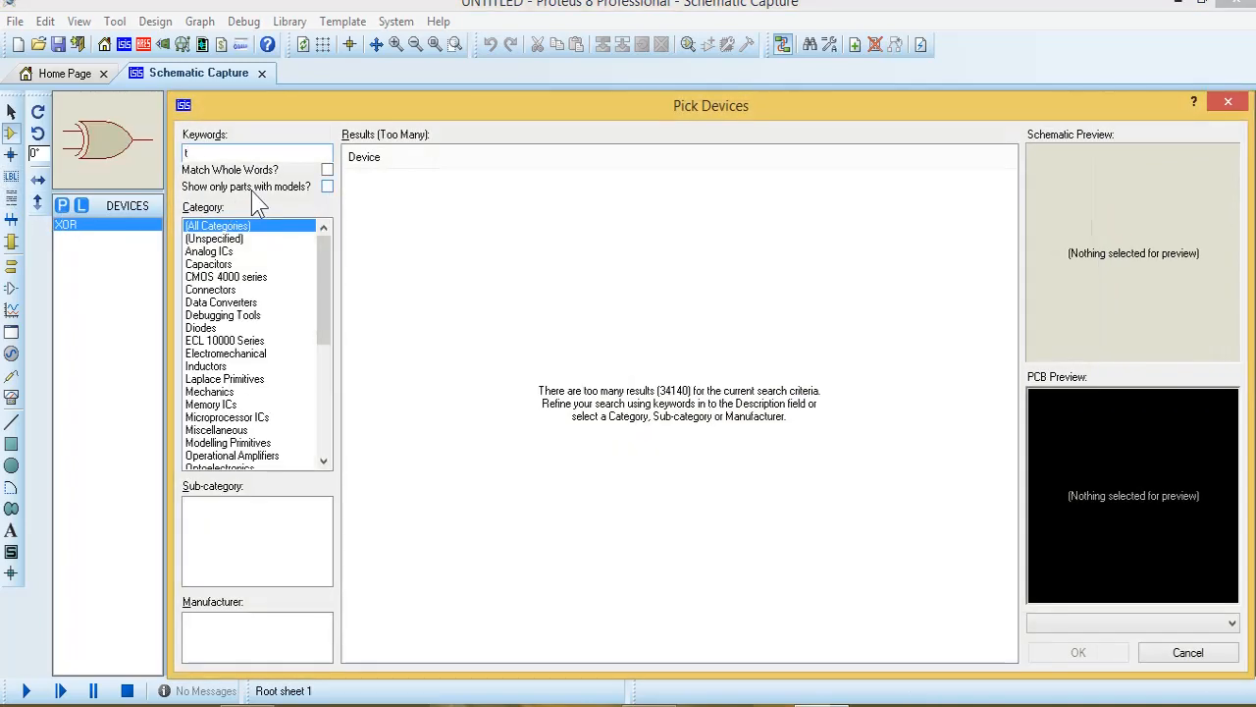
text(togg)
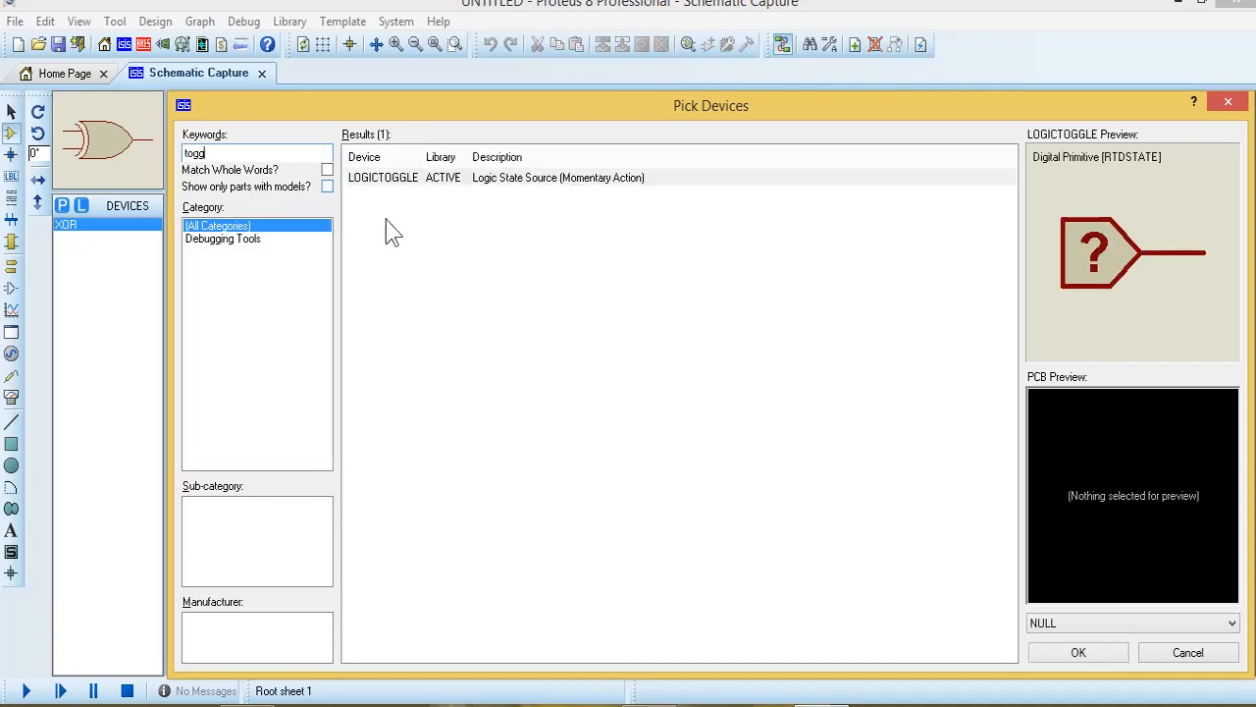
click(386, 183)
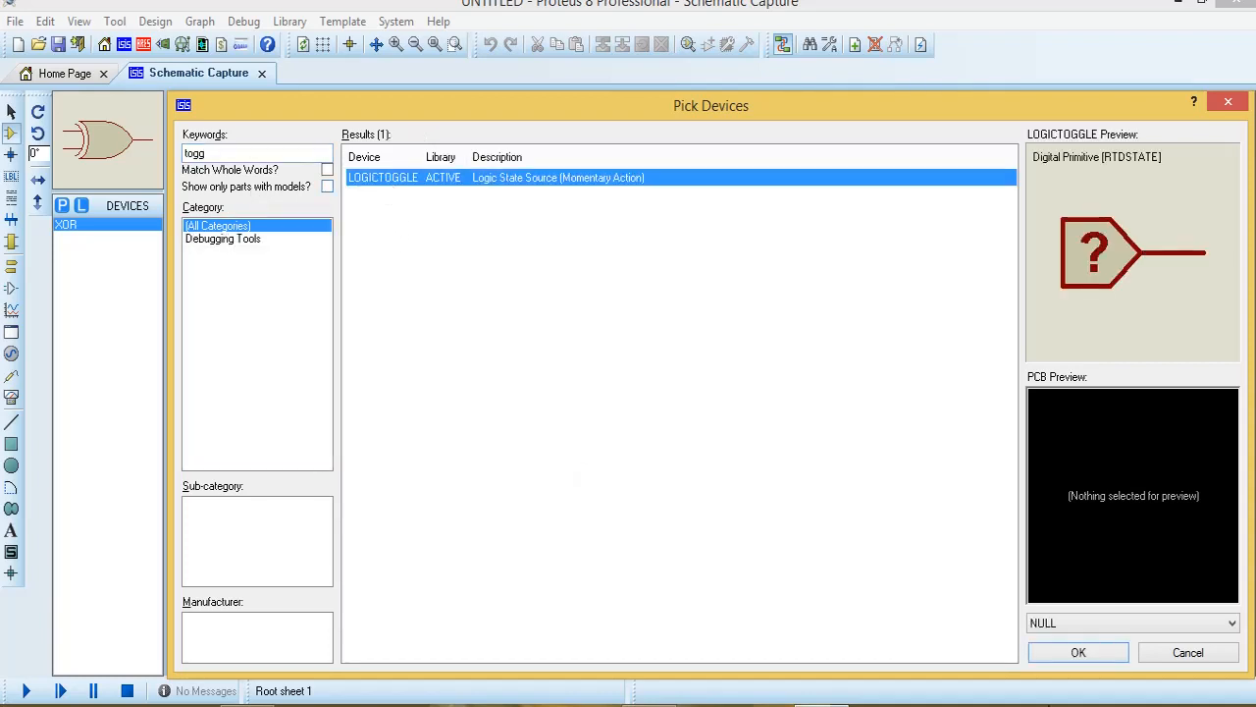
click(1044, 659)
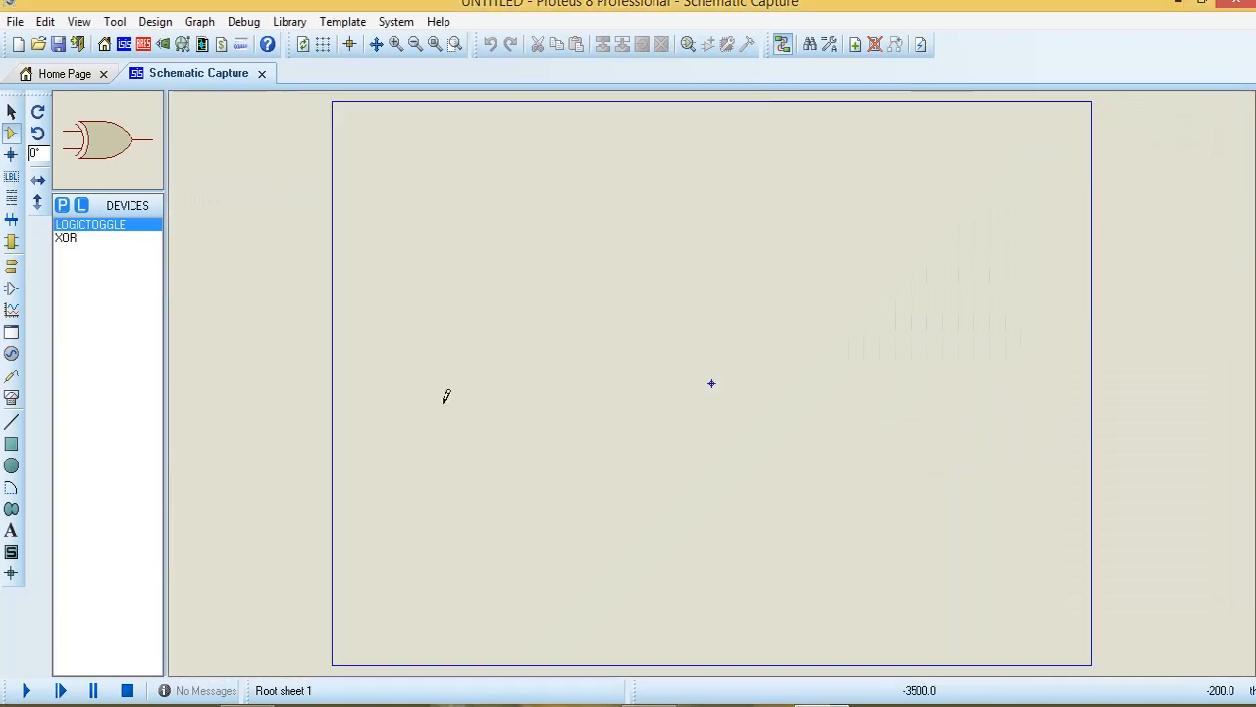
- Add the NOT gate (simple digital inverter) and the two-input AND gate from the library to the device list
click(71, 211)
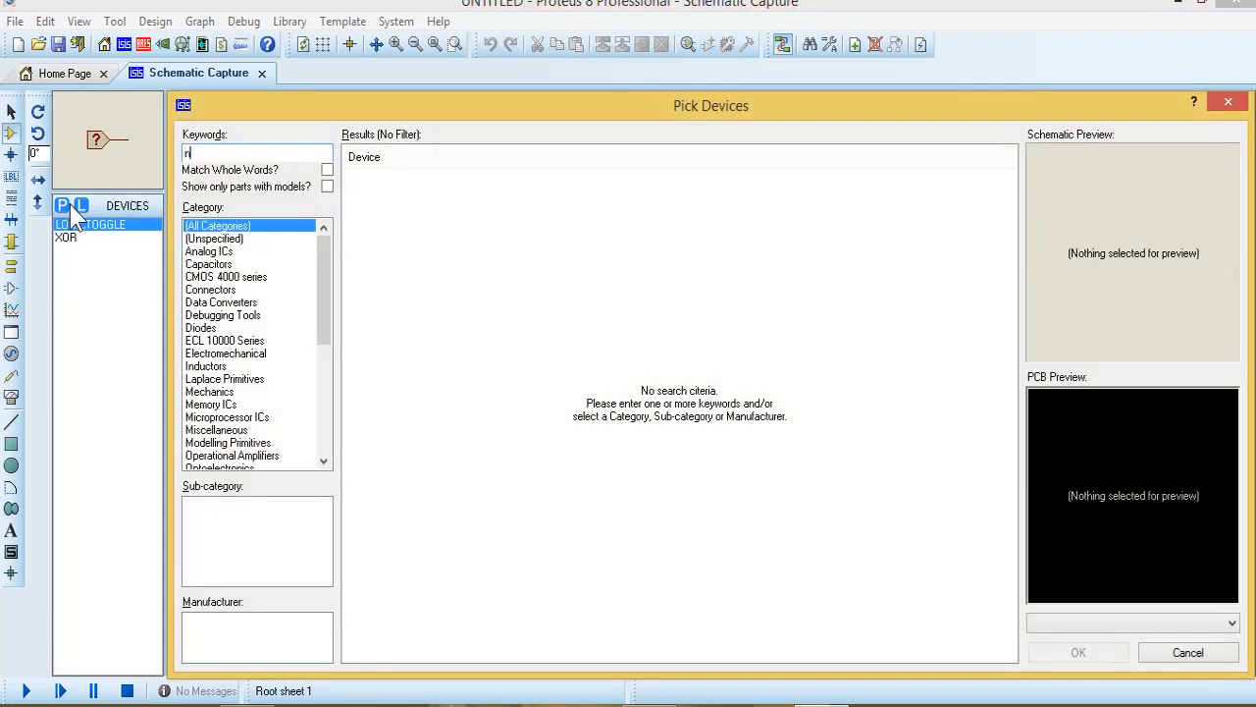
text(not)
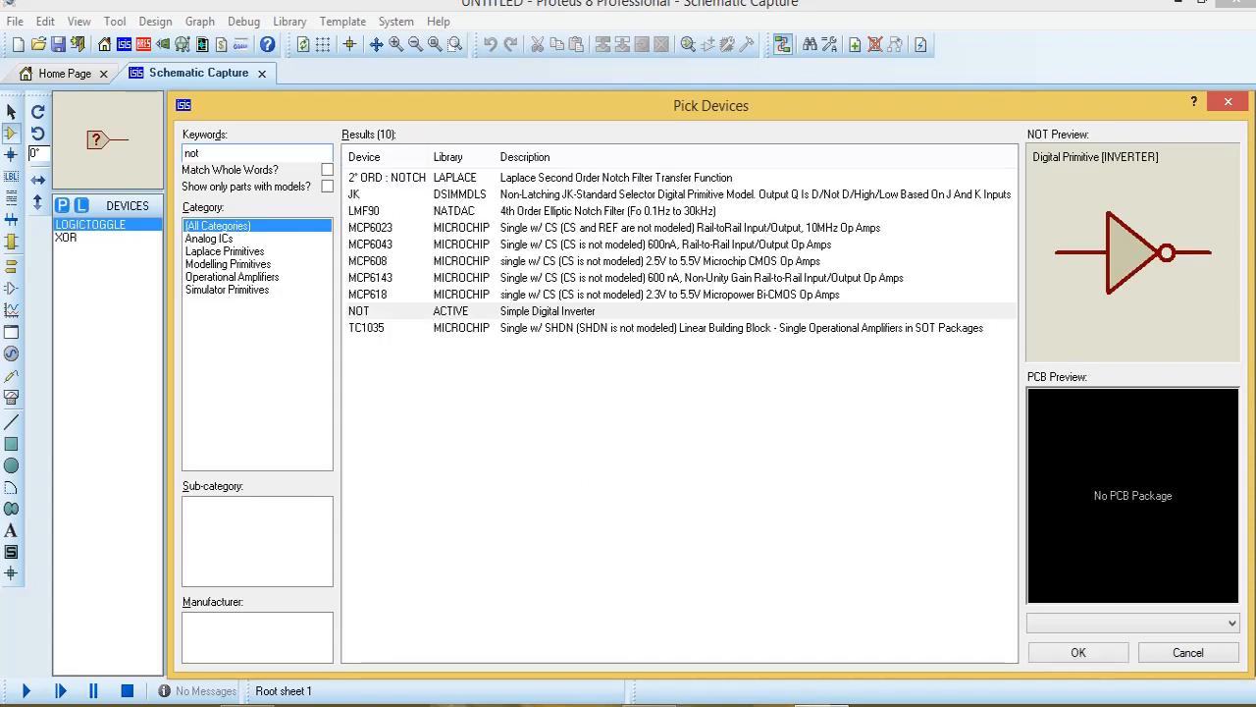
click(1077, 652)
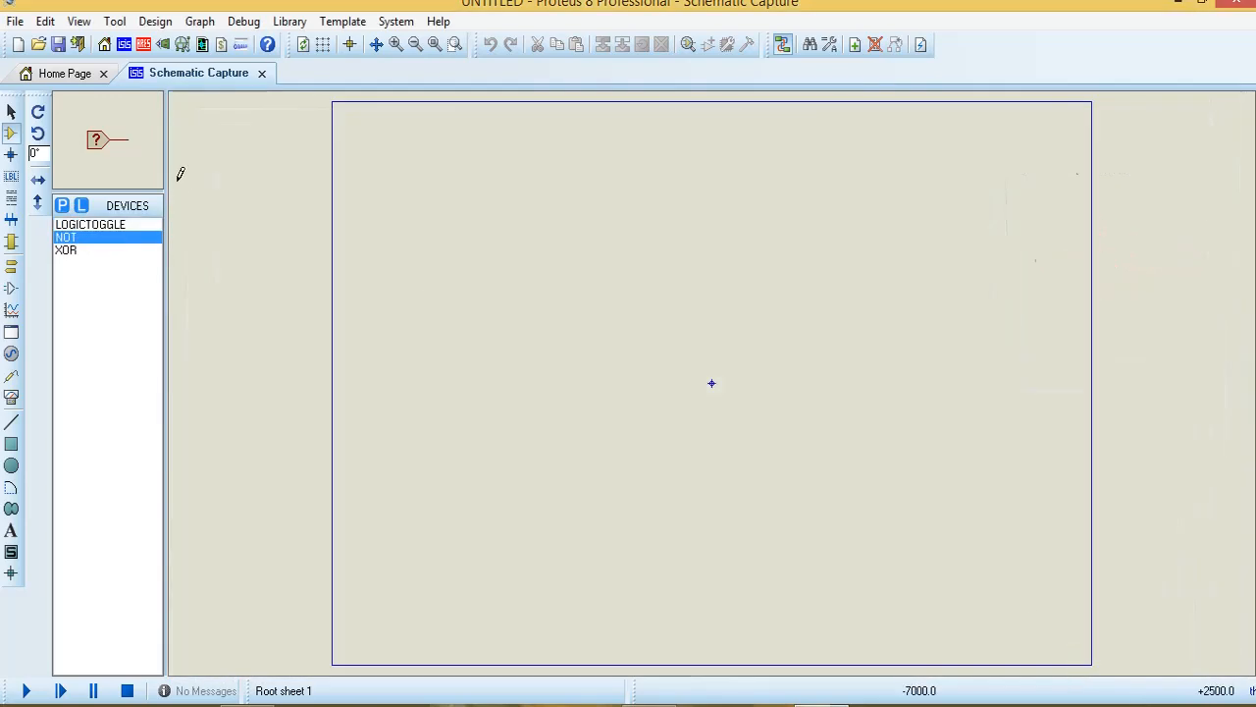
click(62, 205)
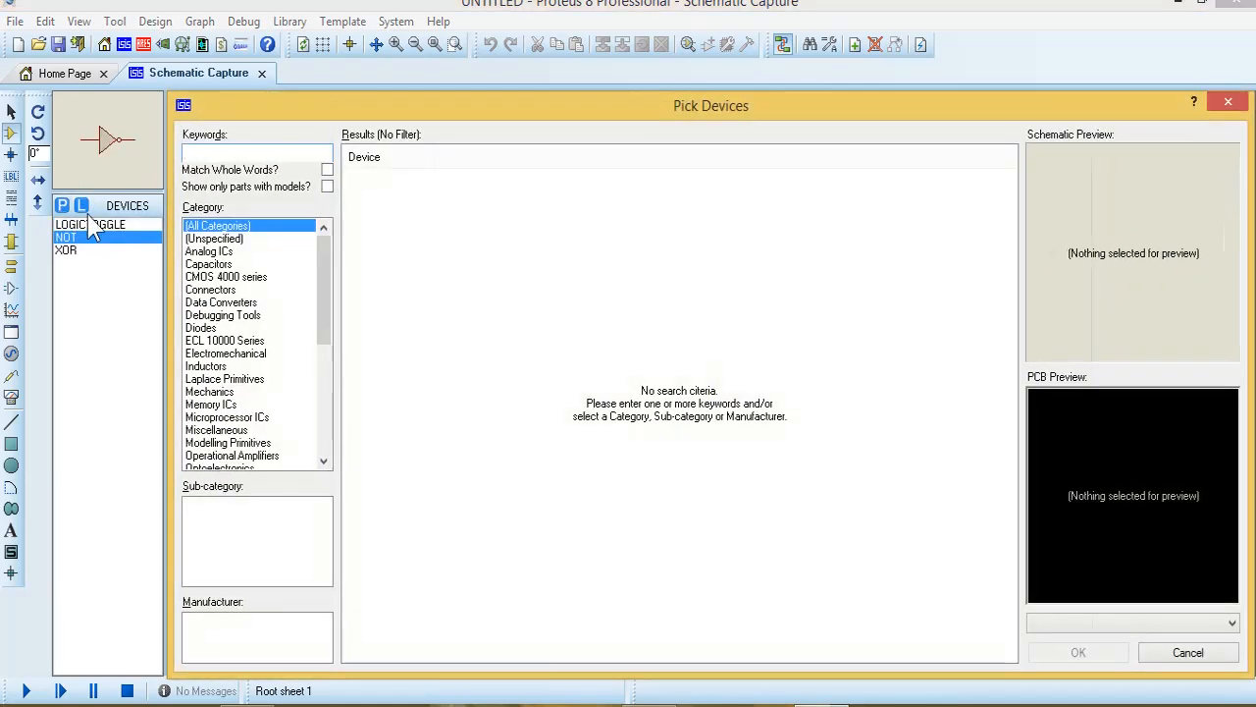
text(and)
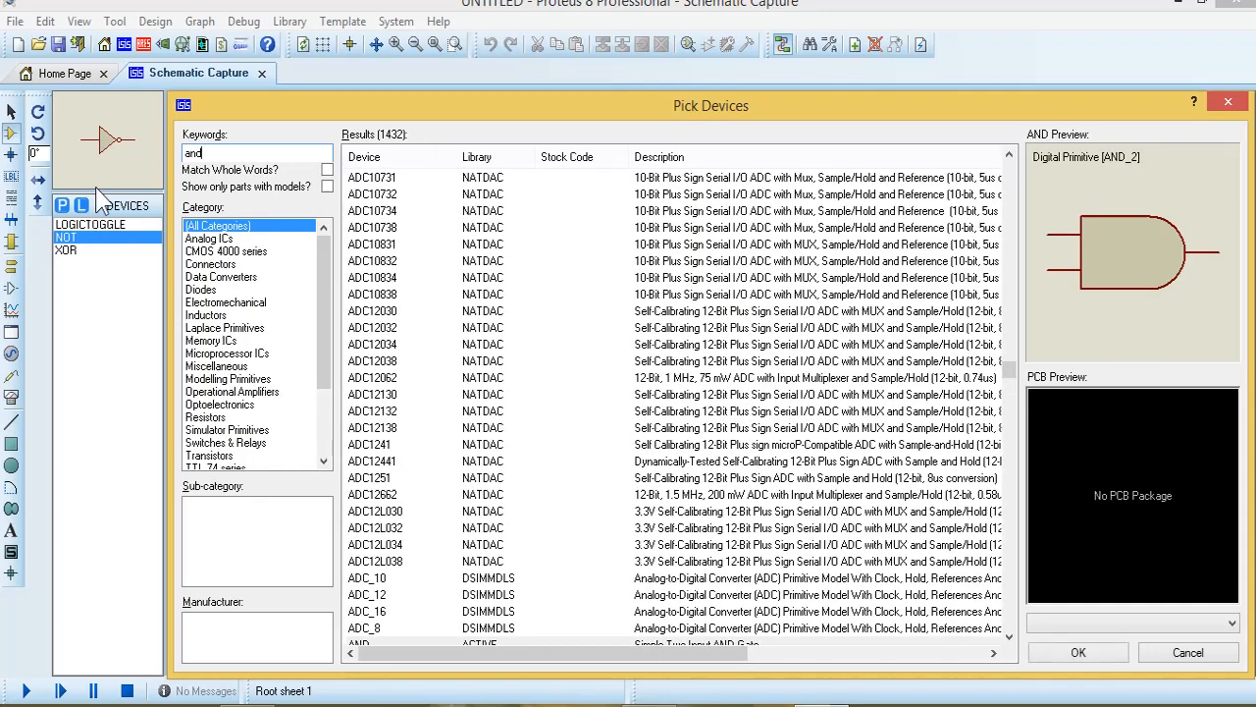
click(1048, 656)
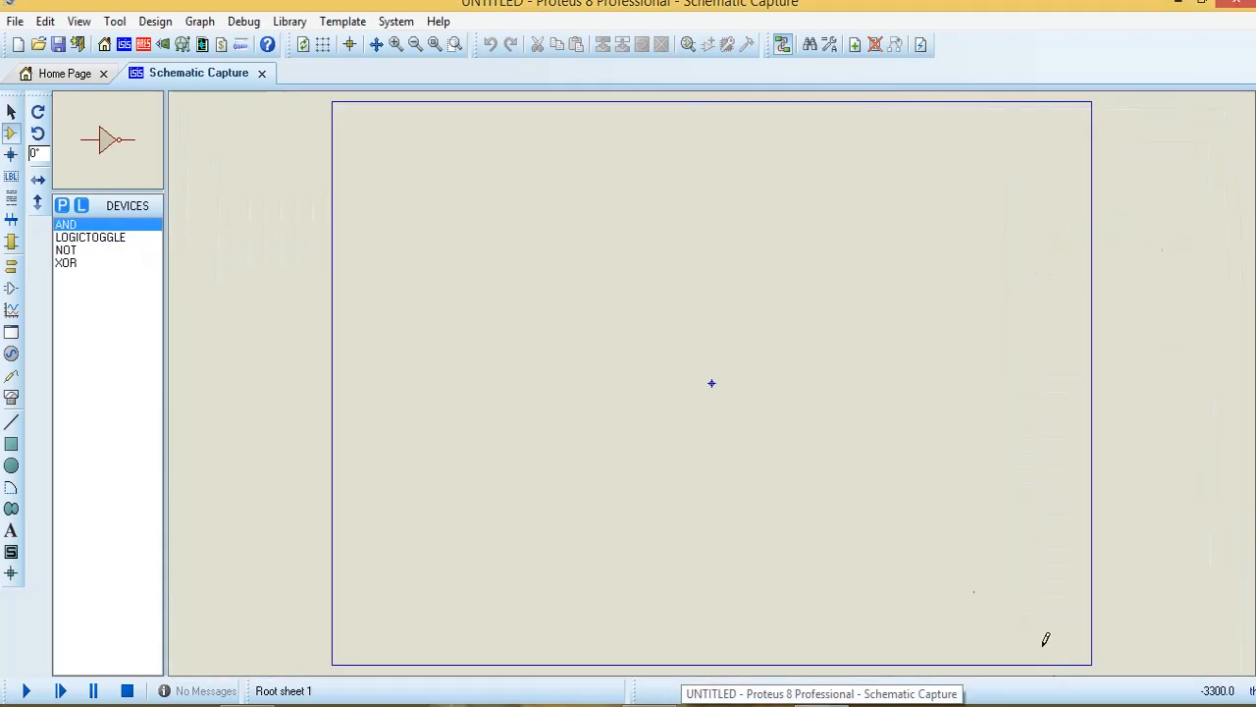
- Search the component library for "yell" and add the LED-YELLOW device to the device list
click(62, 205)
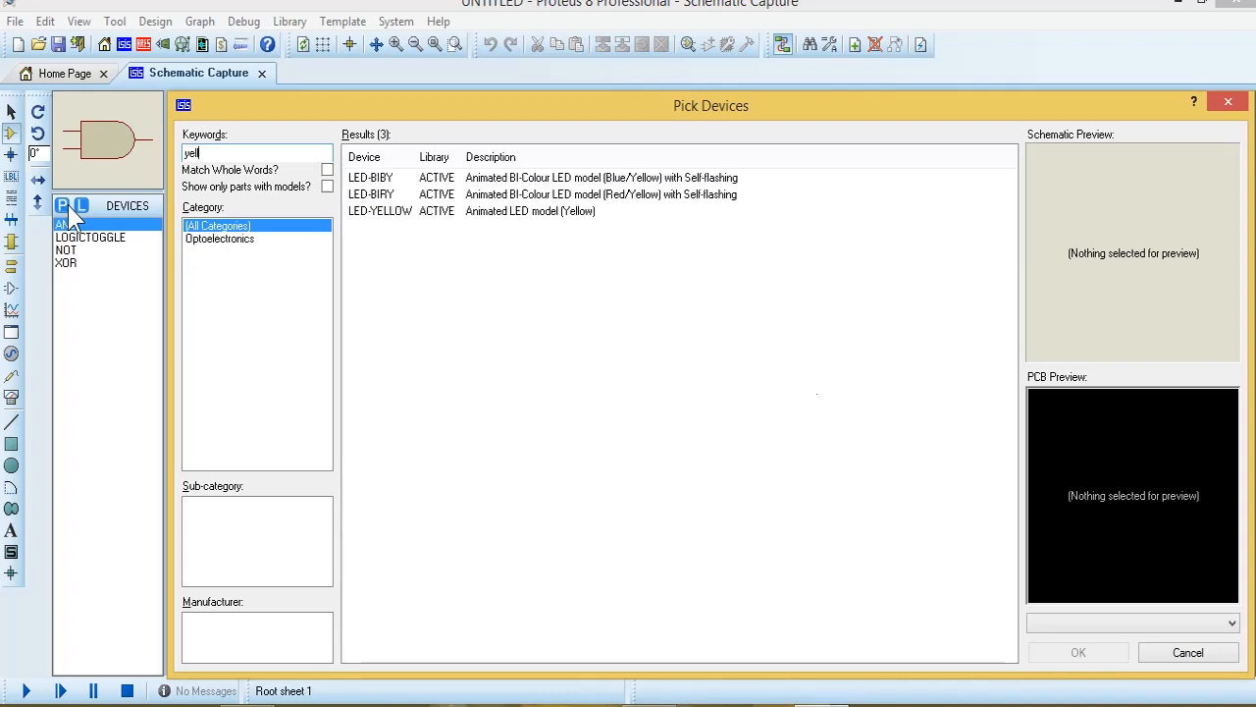
click(523, 212)
click(1076, 654)
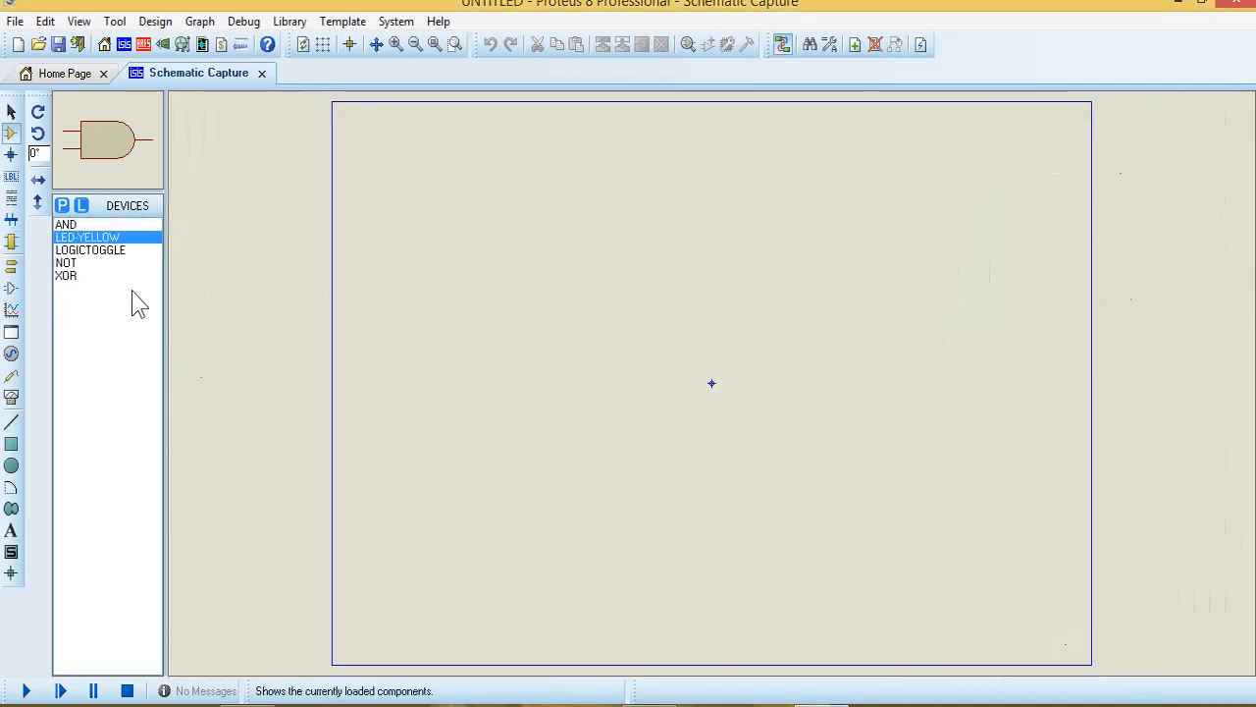
- Place one XOR gate in the upper middle of the schematic sheet
click(71, 280)
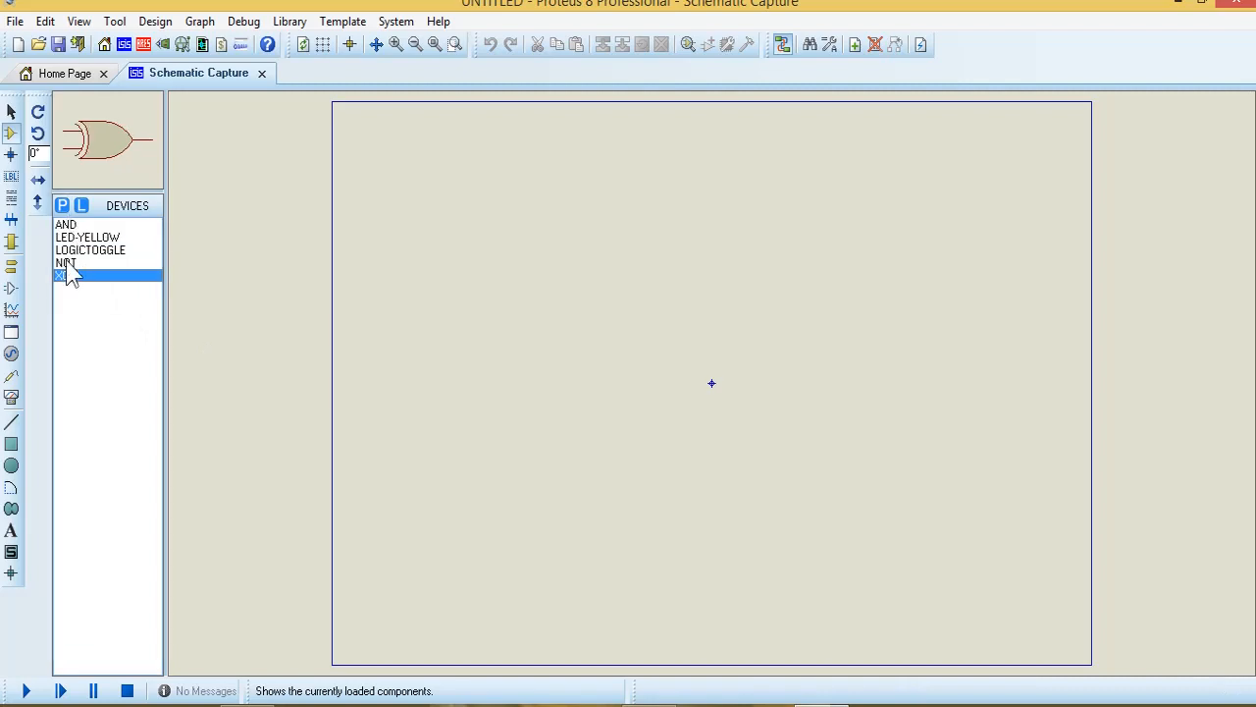
click(633, 250)
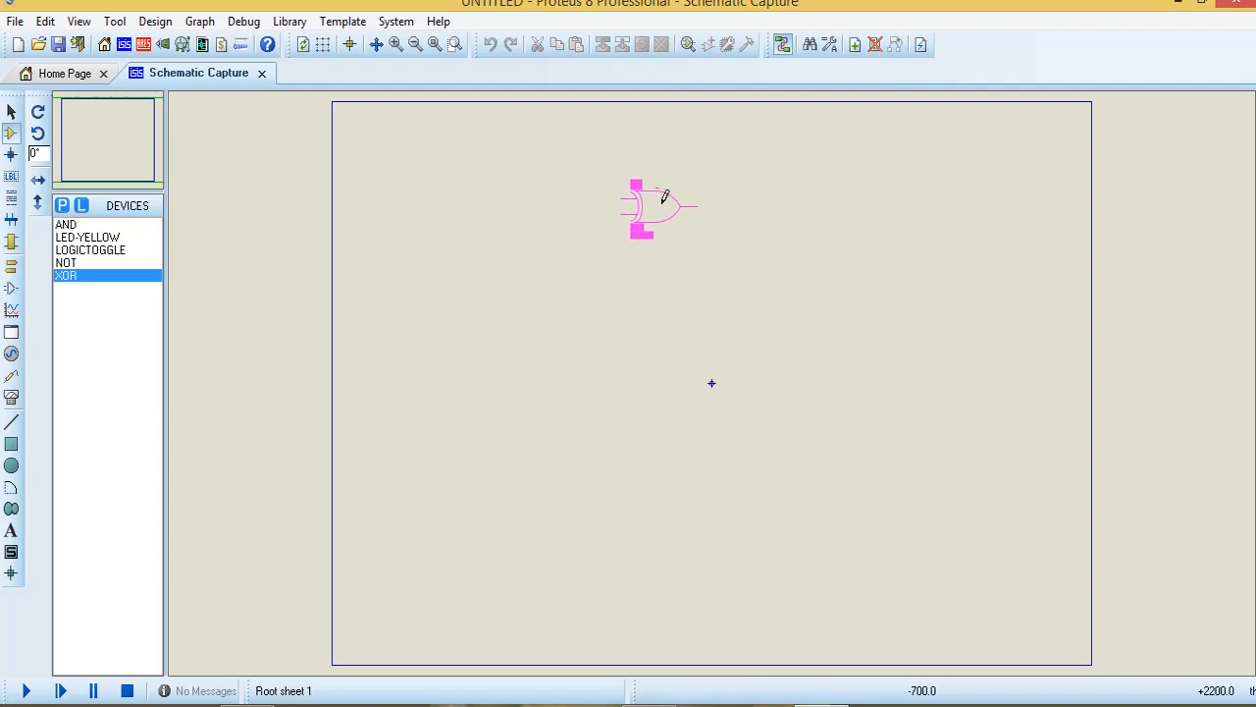
click(667, 204)
- Place a NOT gate below the XOR gate and an AND gate to the right of the NOT gate
click(71, 263)
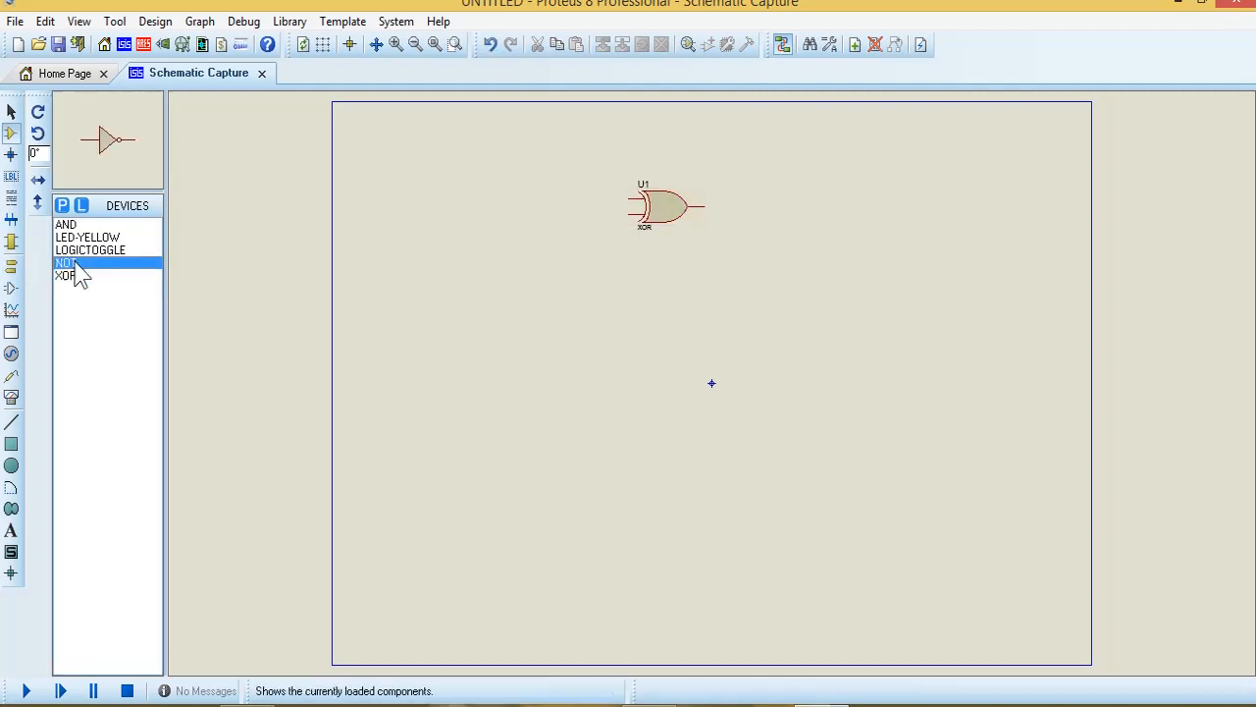
click(723, 361)
click(685, 342)
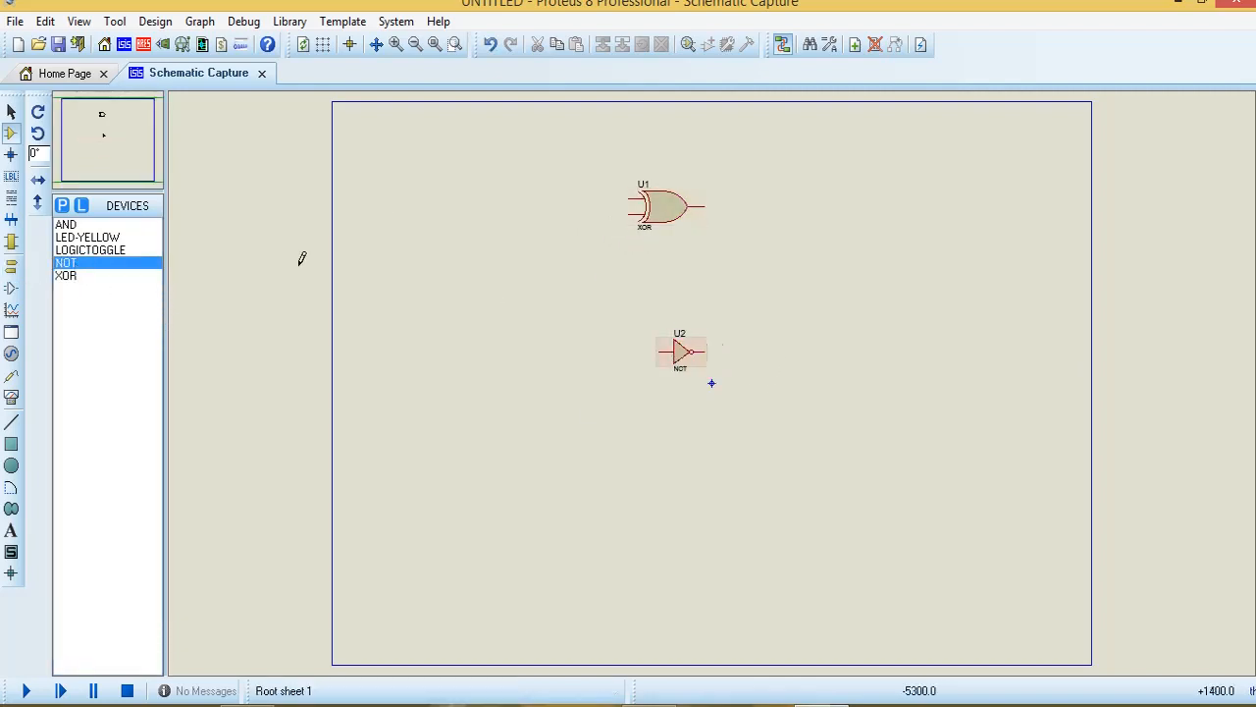
click(65, 224)
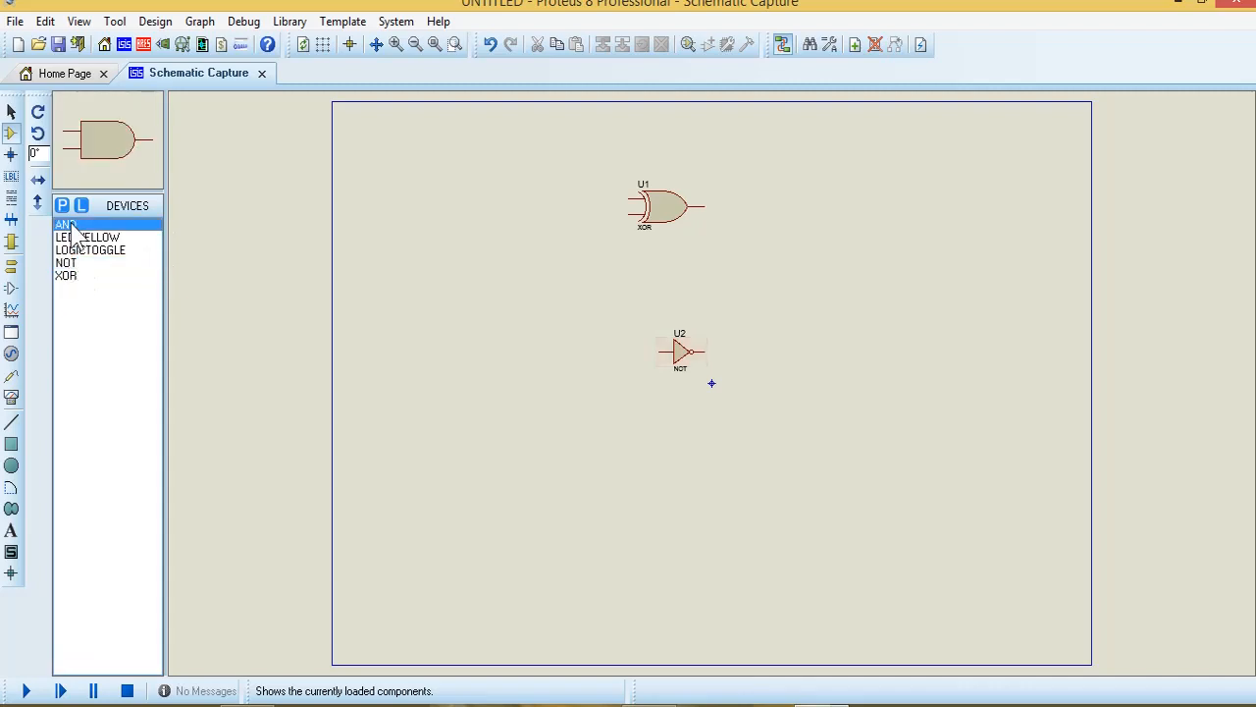
click(803, 292)
click(802, 334)
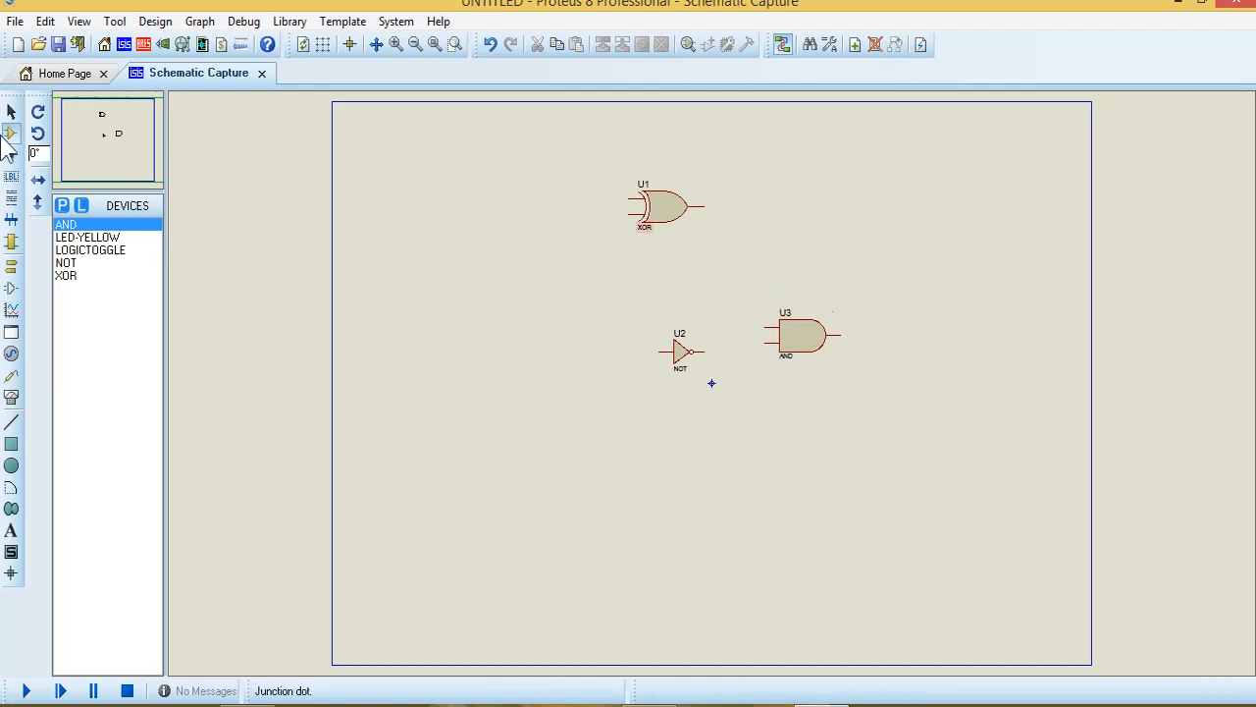
- Place two logic toggles one above the other left of the XOR gate, and two yellow LEDs right of the gates
click(83, 250)
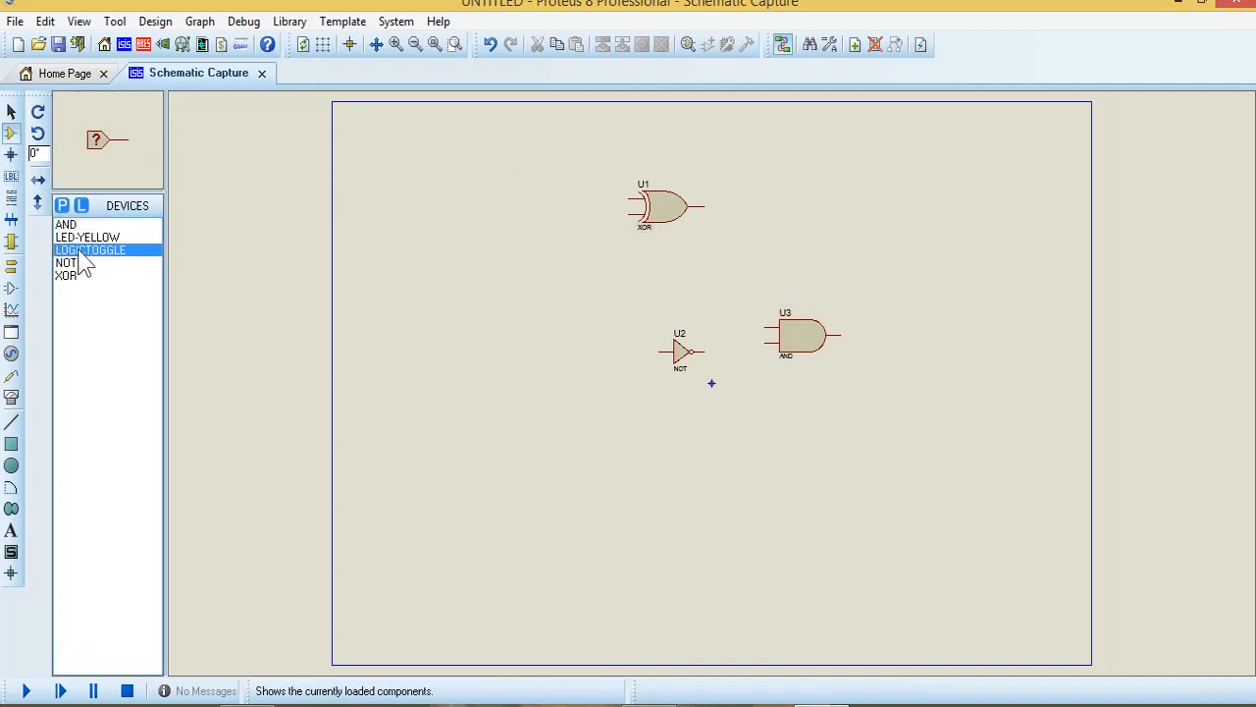
click(412, 234)
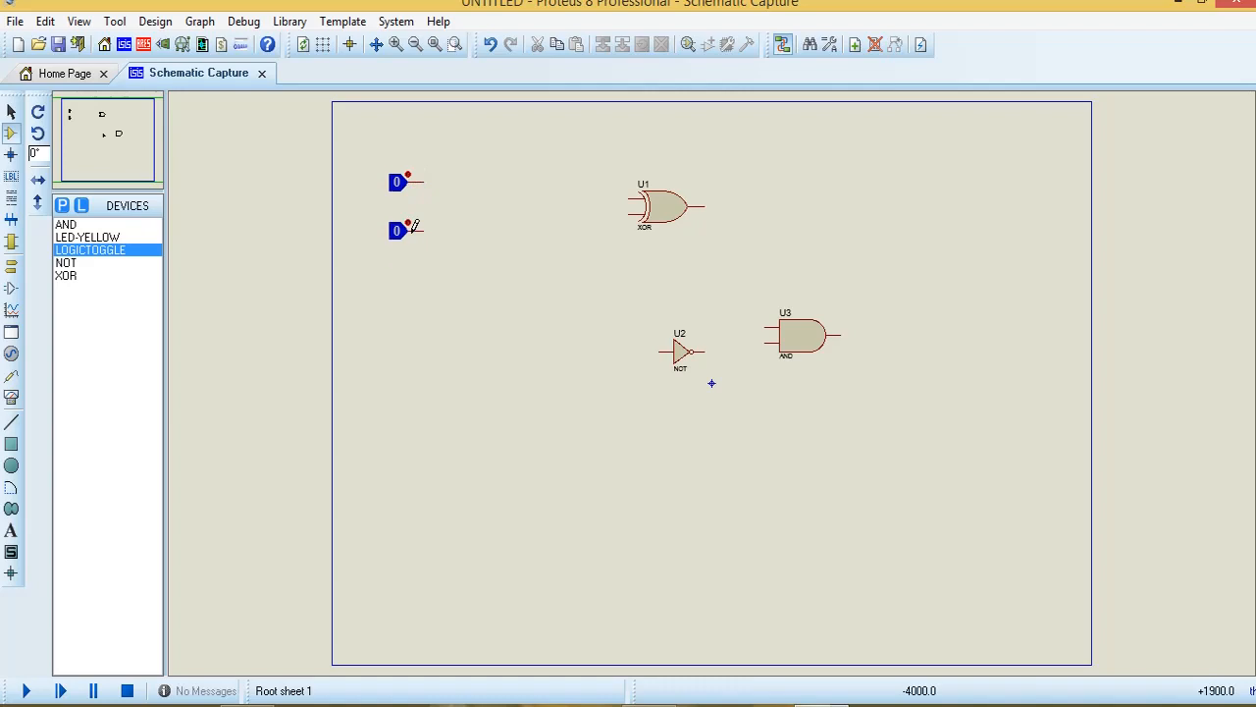
click(83, 238)
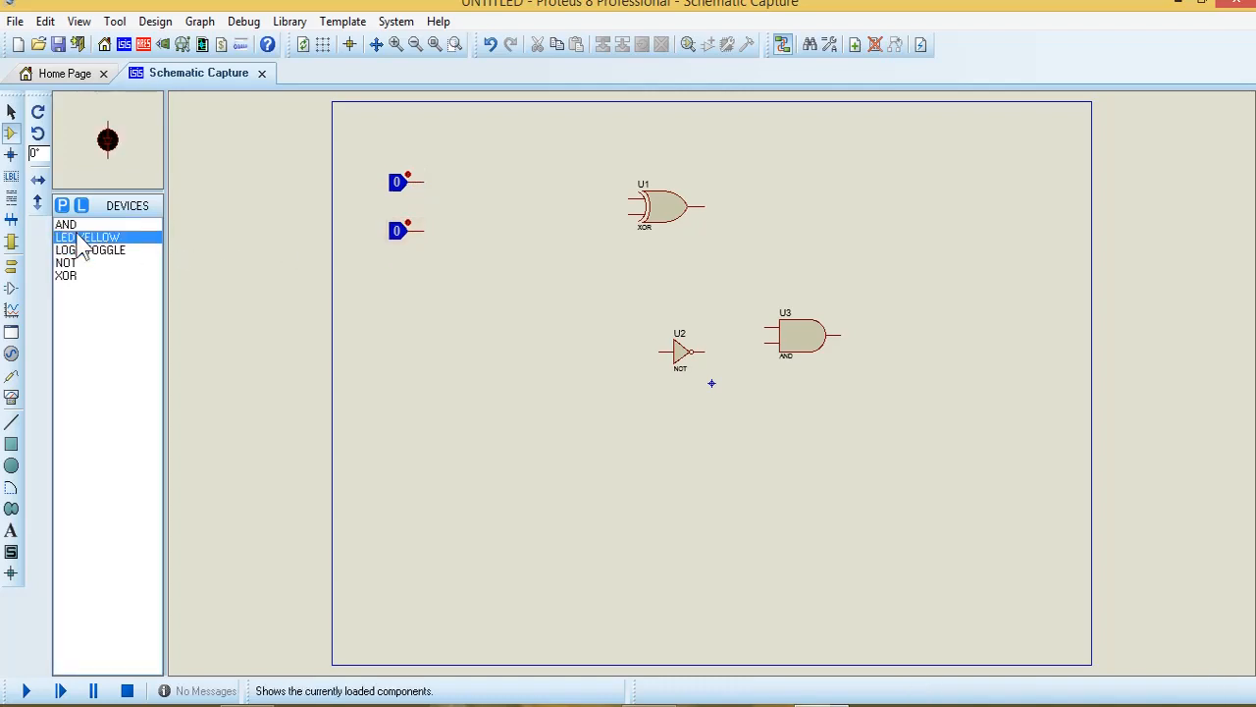
click(903, 228)
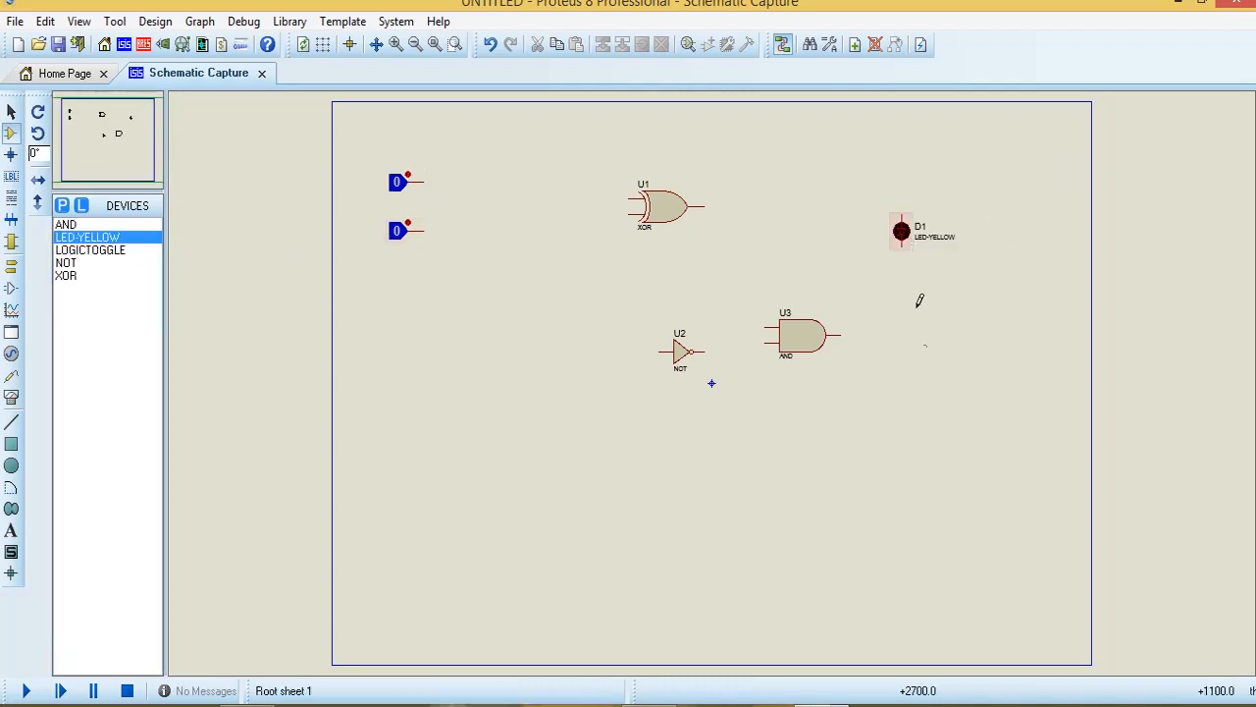
click(917, 422)
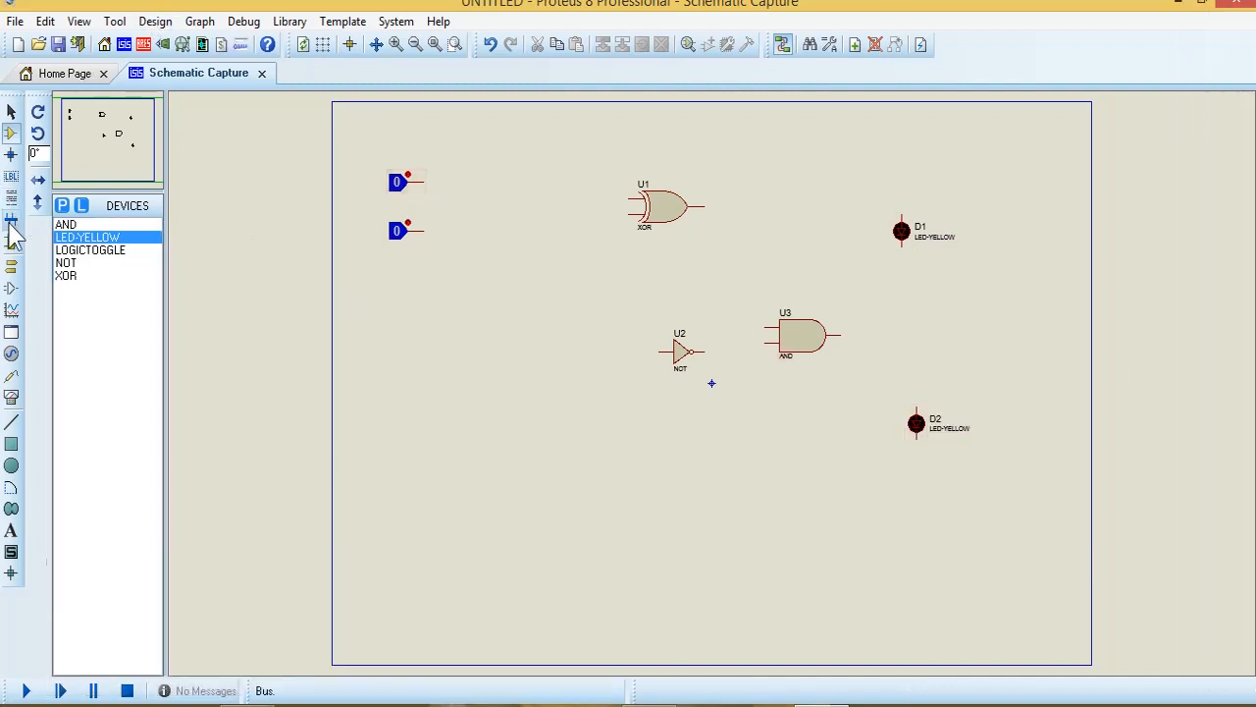
- Place a ground terminal below each yellow LED and wire each LED's lower pin to its ground
click(10, 265)
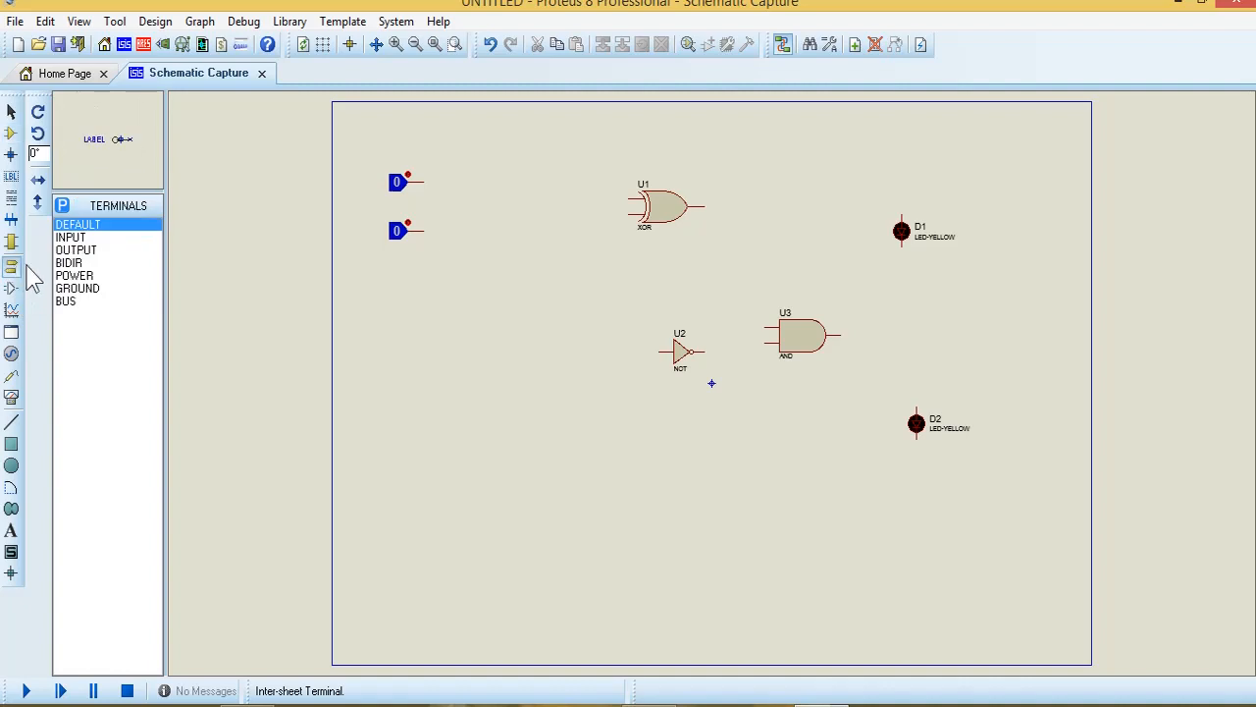
click(76, 287)
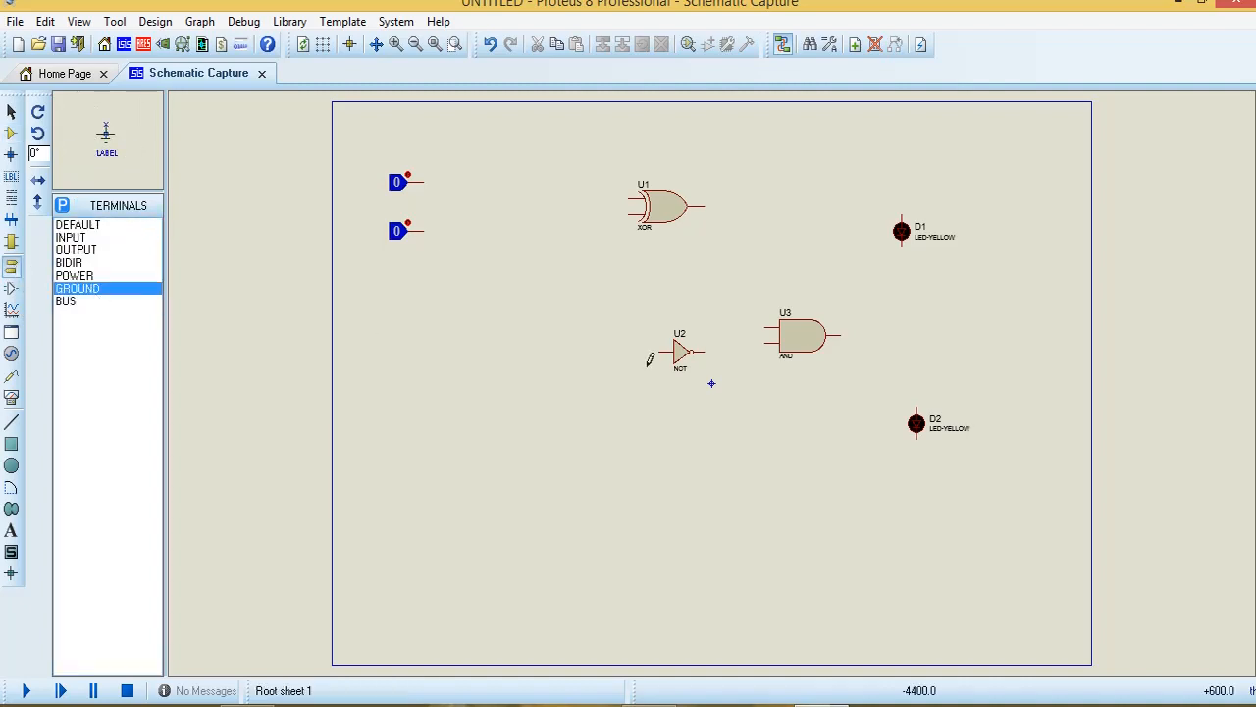
click(905, 284)
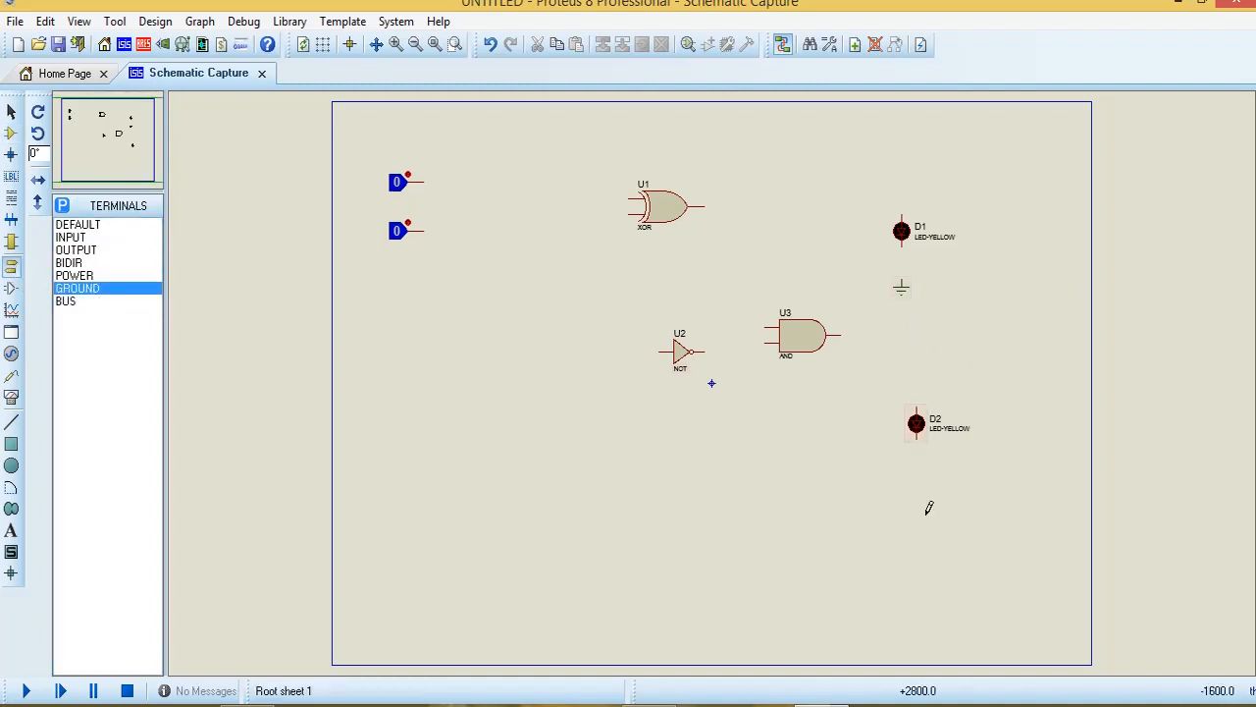
click(916, 438)
click(917, 490)
click(900, 247)
click(901, 282)
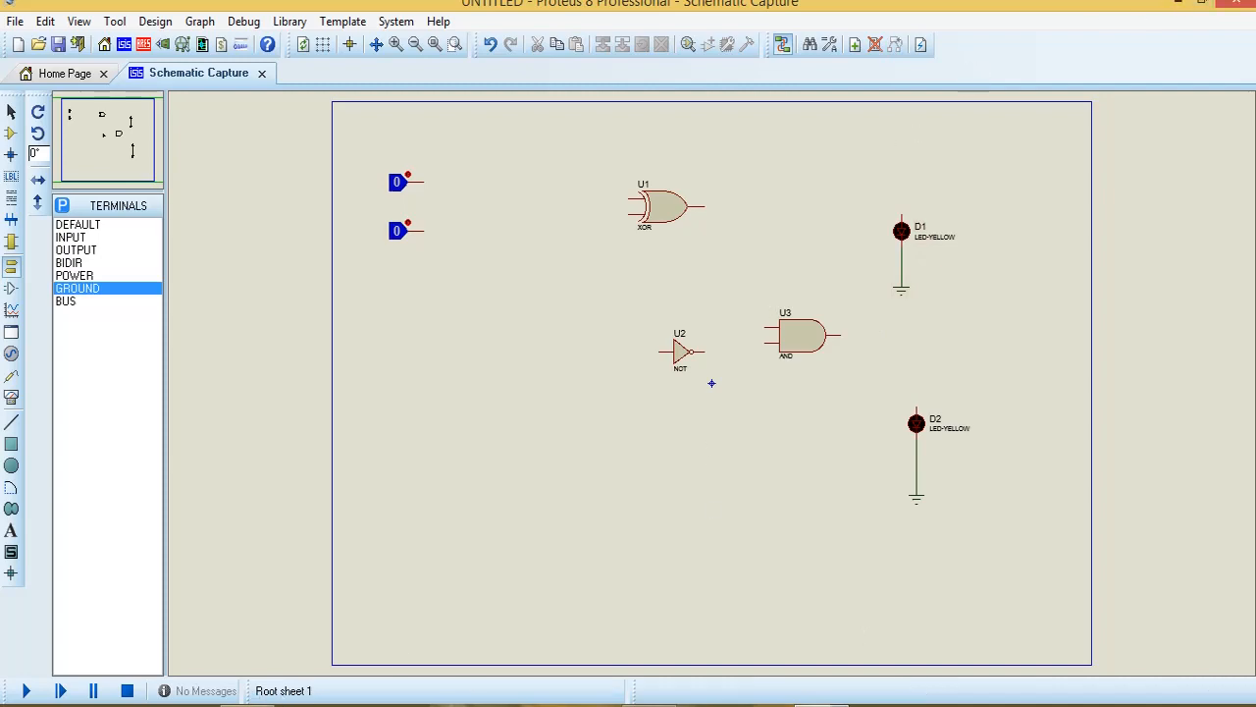
- Check the half subtractor diagram in the browser, return to Proteus, and wire the two logic toggles to the XOR gate's inputs
click(252, 704)
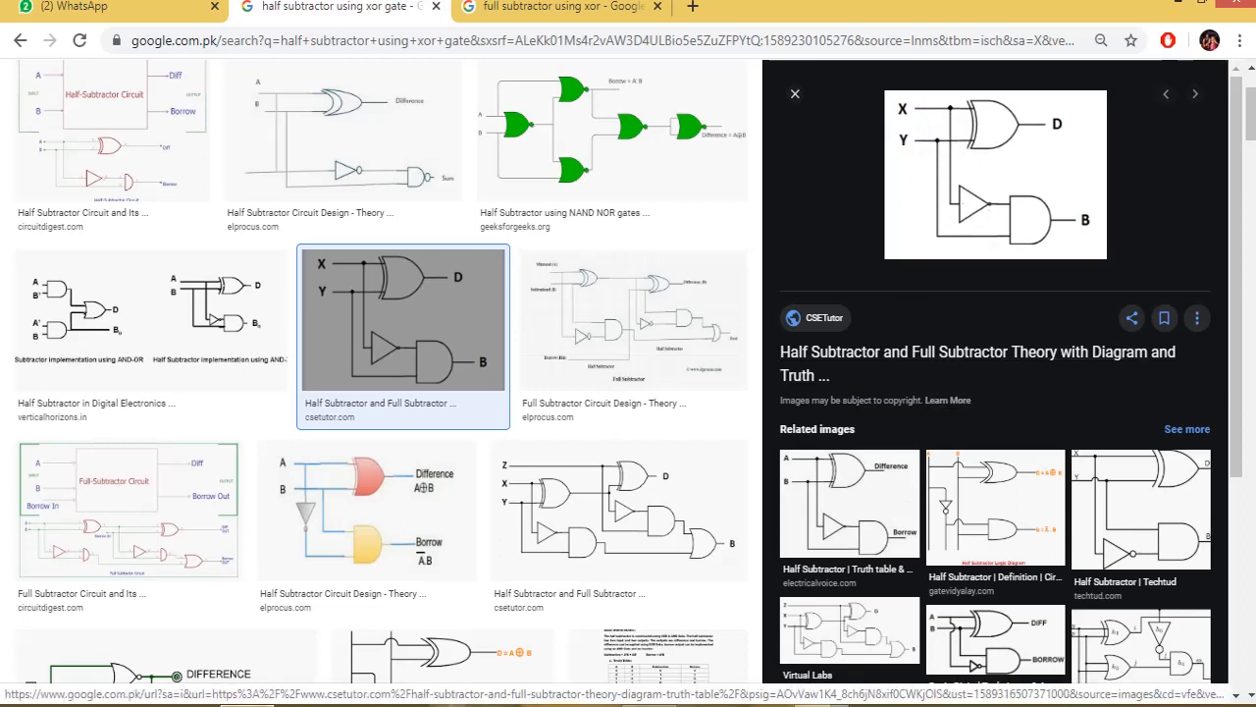
click(821, 705)
click(424, 182)
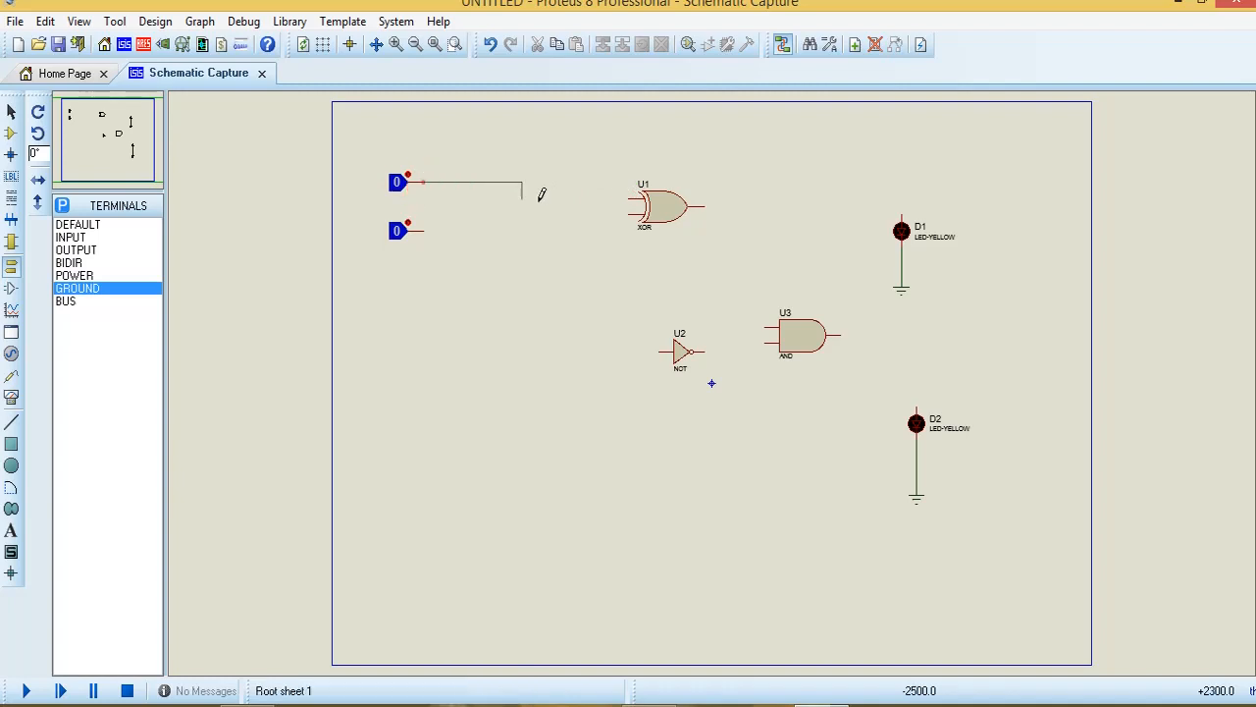
click(631, 196)
click(424, 226)
click(631, 209)
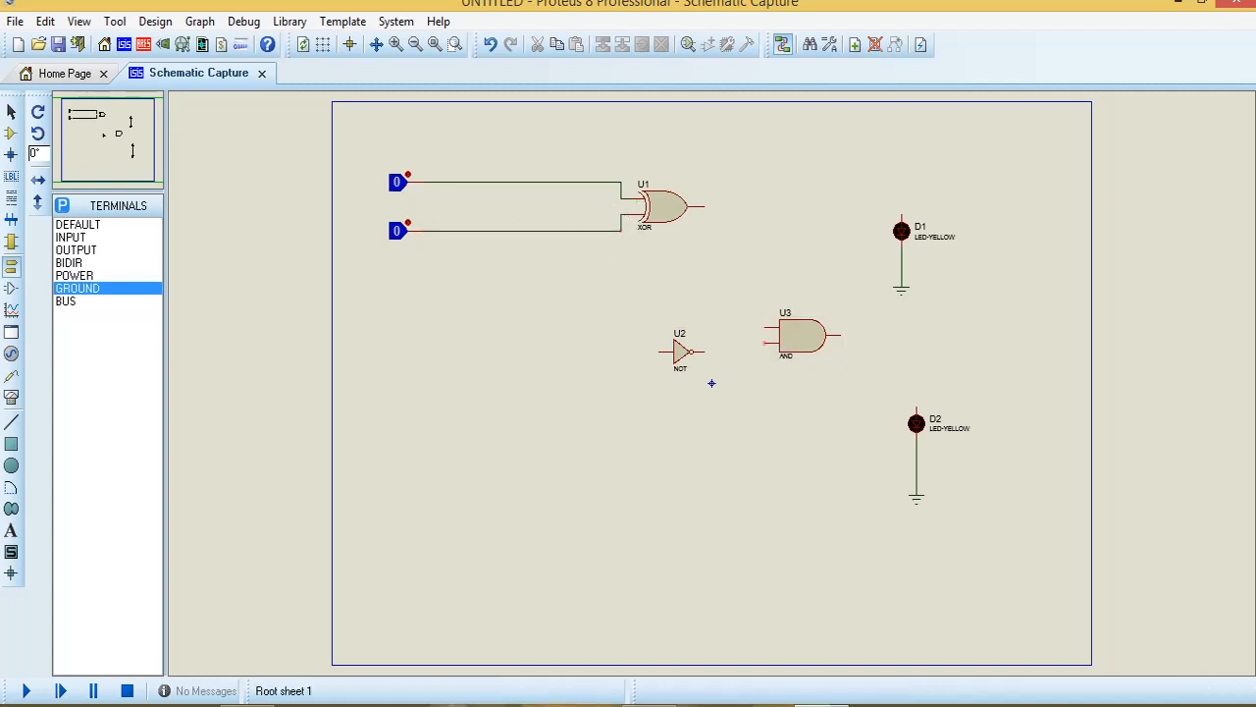
- Move NOT gate U2 up and to the left, just below the XOR gate's input wires
click(822, 706)
click(822, 706)
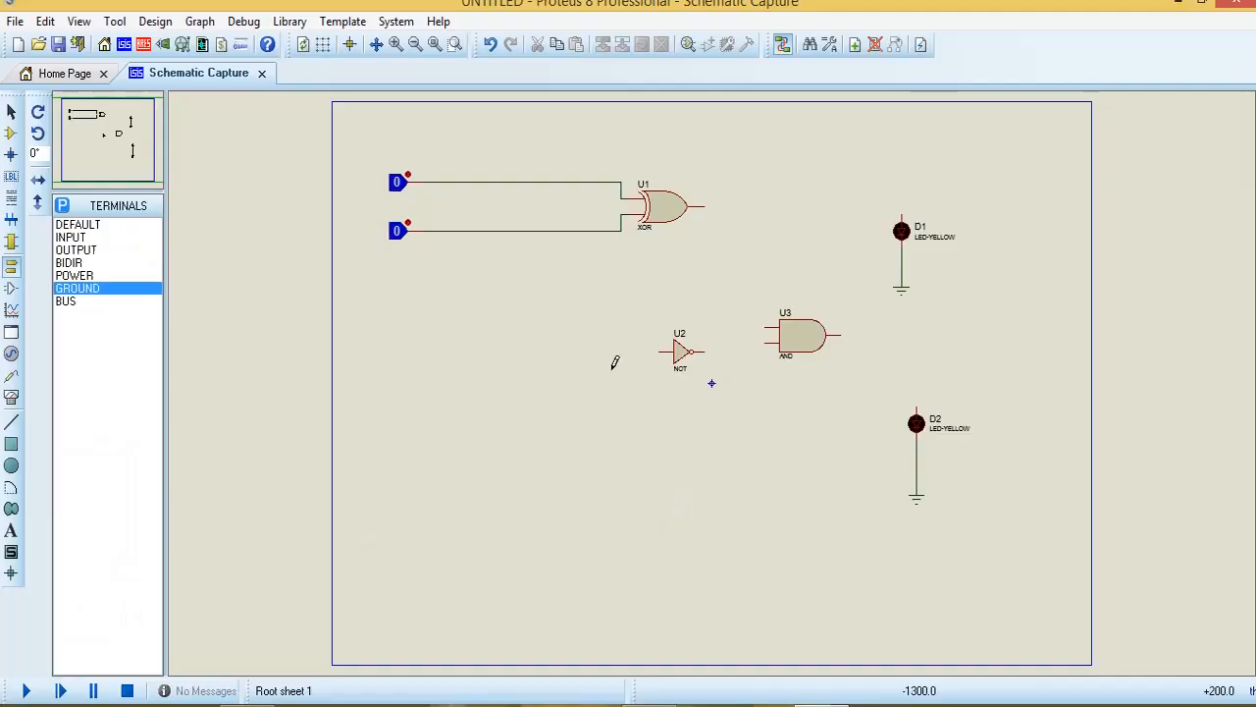
right_click(680, 351)
click(740, 223)
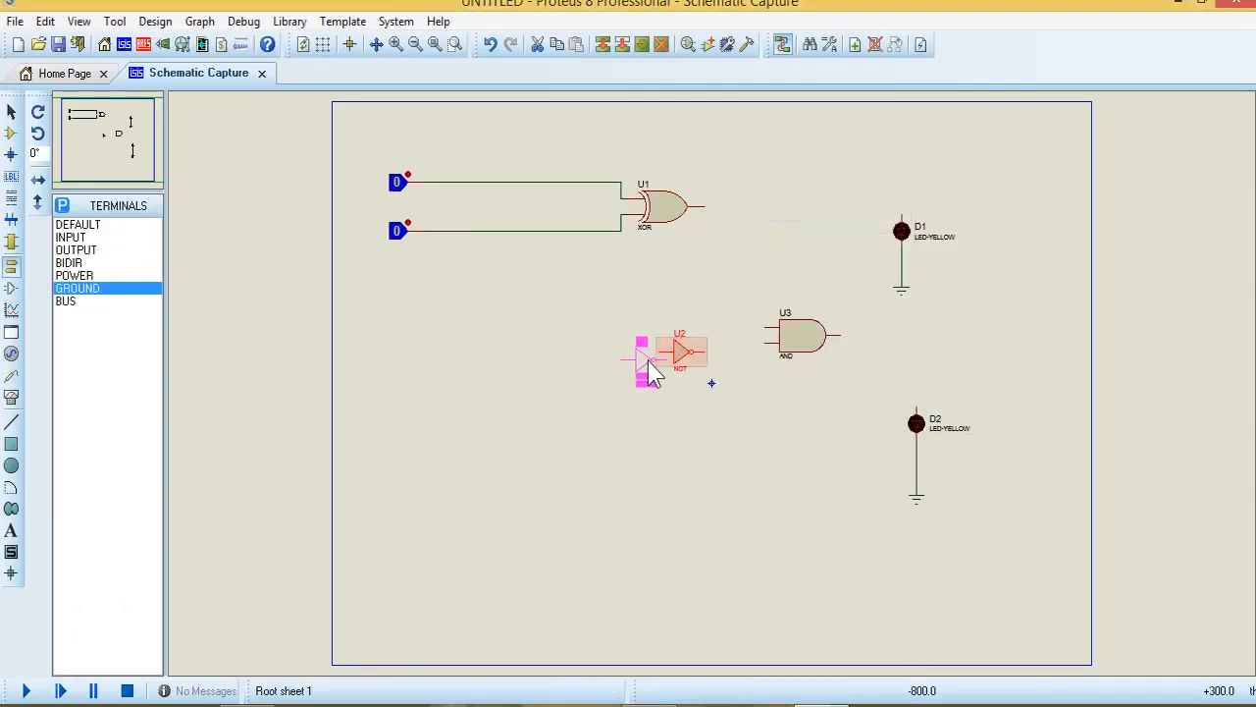
click(617, 315)
click(555, 202)
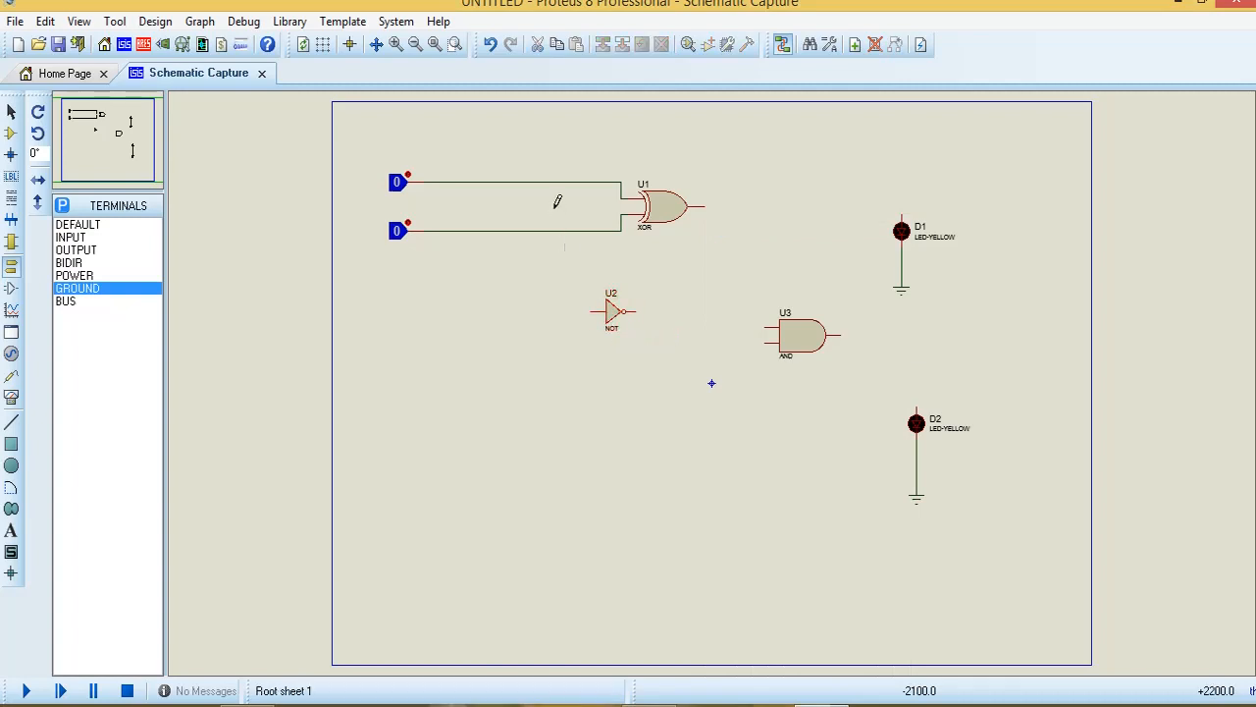
- Wire the NOT gate's input to the upper toggle's line and its output to the AND gate's upper input
click(593, 310)
click(545, 181)
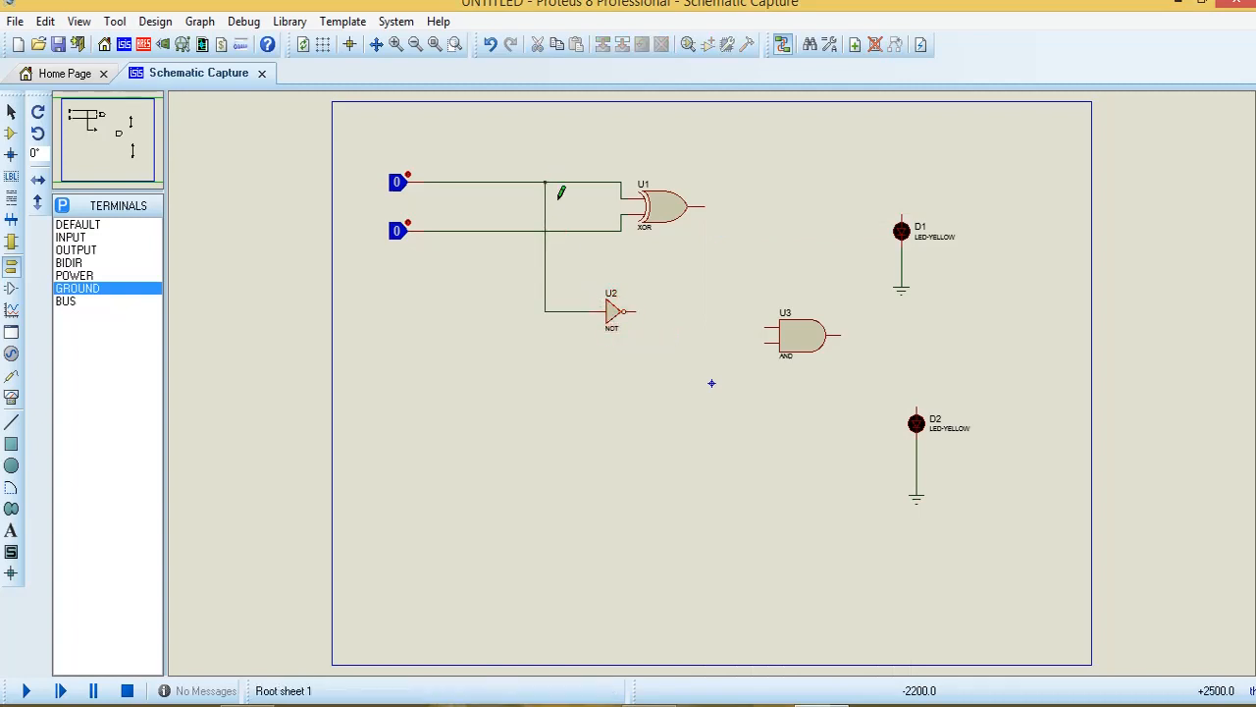
click(635, 311)
click(767, 326)
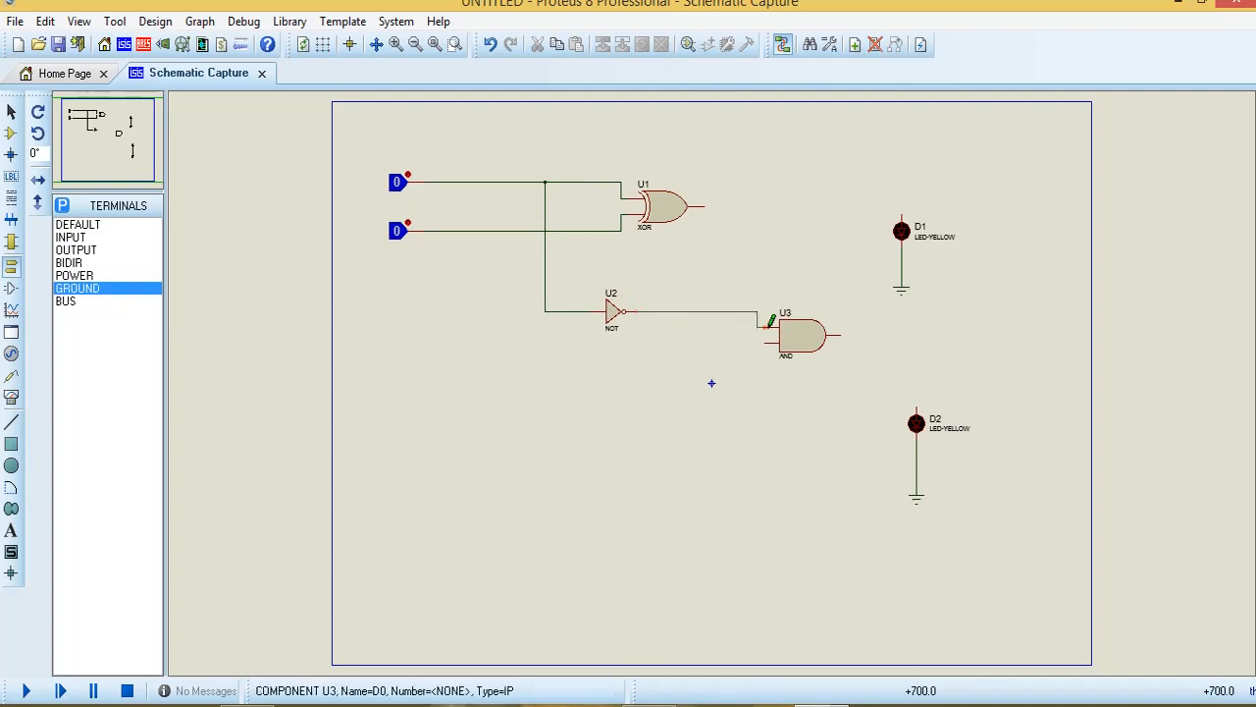
- Wire the AND gate's lower input to the lower toggle's line, the XOR output to LED D1 and the AND output to LED D2
click(764, 342)
click(523, 231)
click(705, 206)
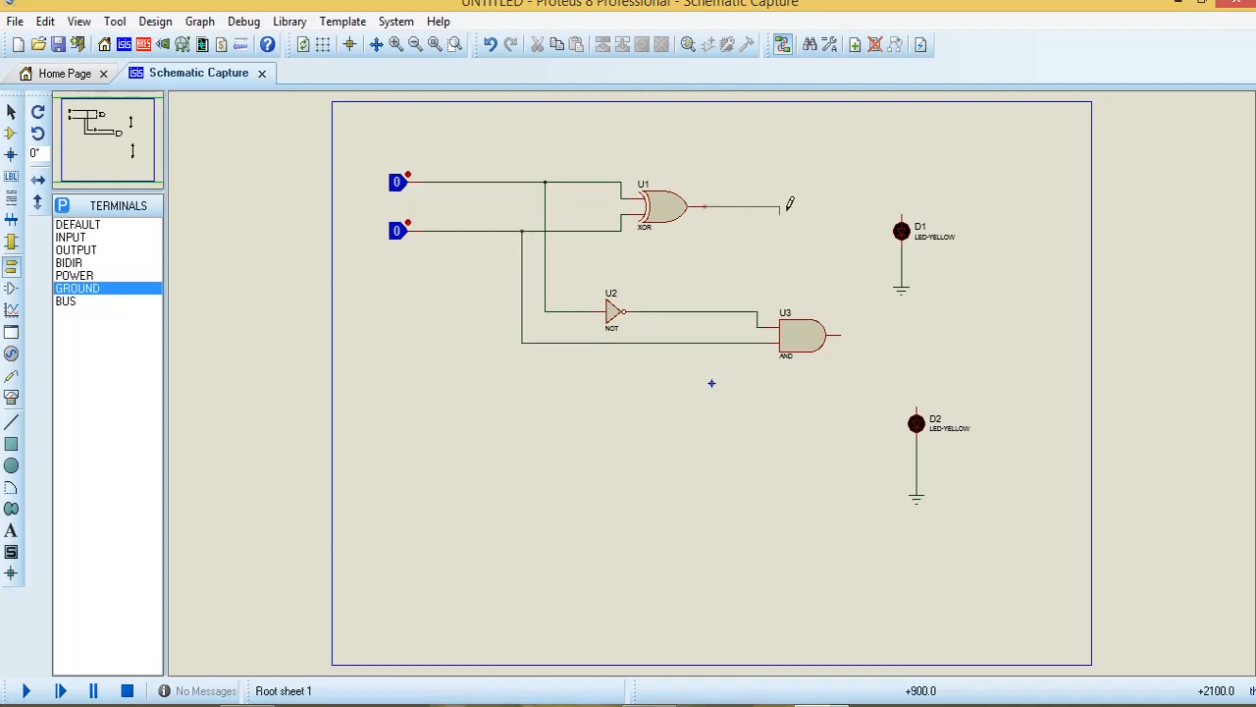
click(902, 210)
click(842, 335)
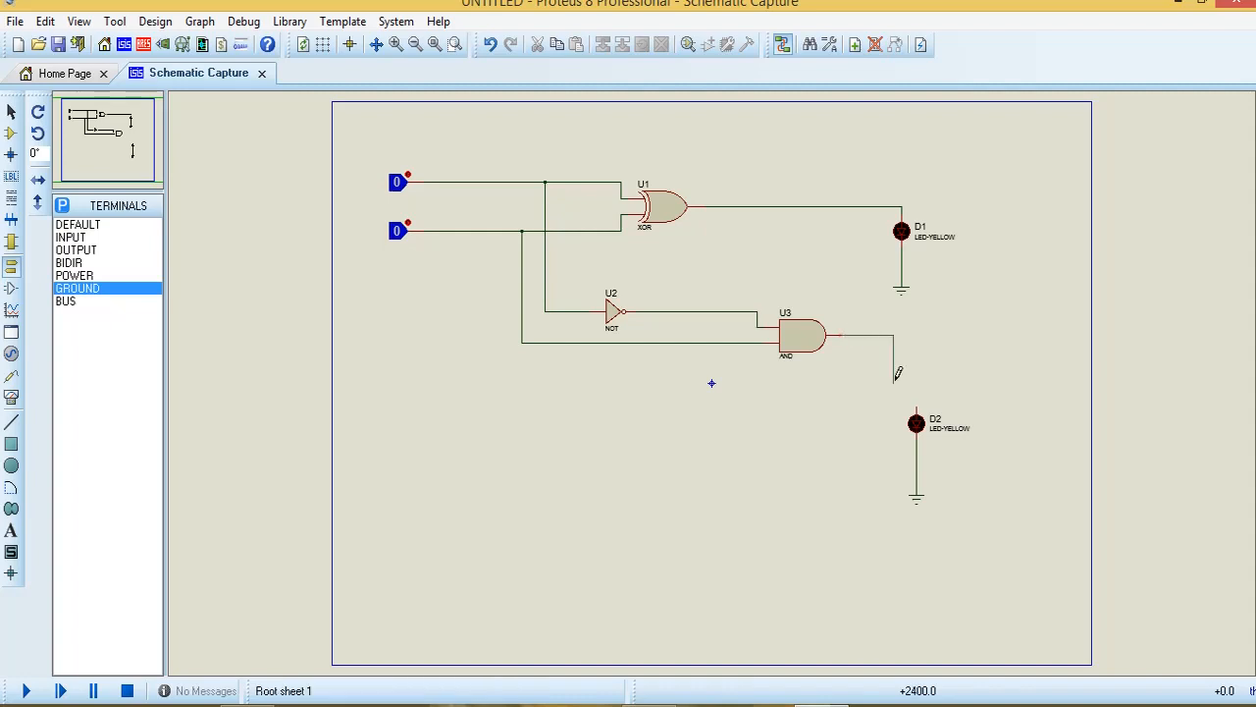
click(917, 410)
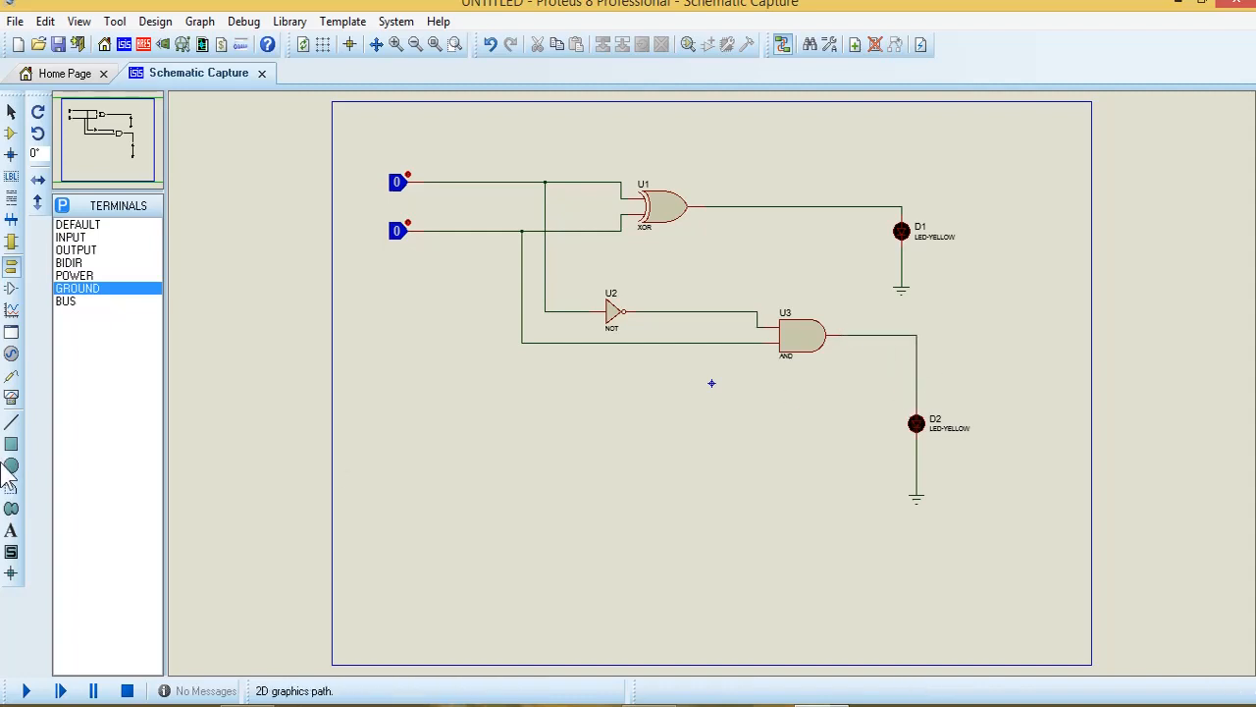
- Place the text label A above the upper logic toggle and set its height to 0.31in
click(11, 531)
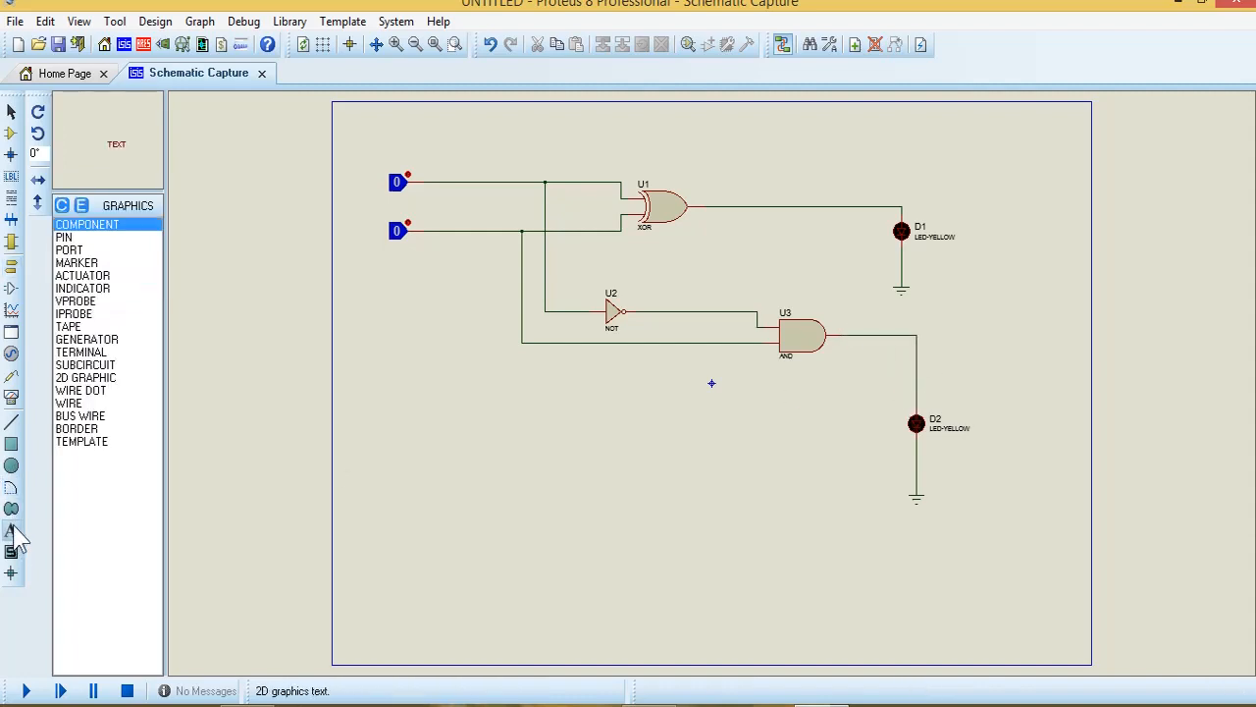
click(398, 144)
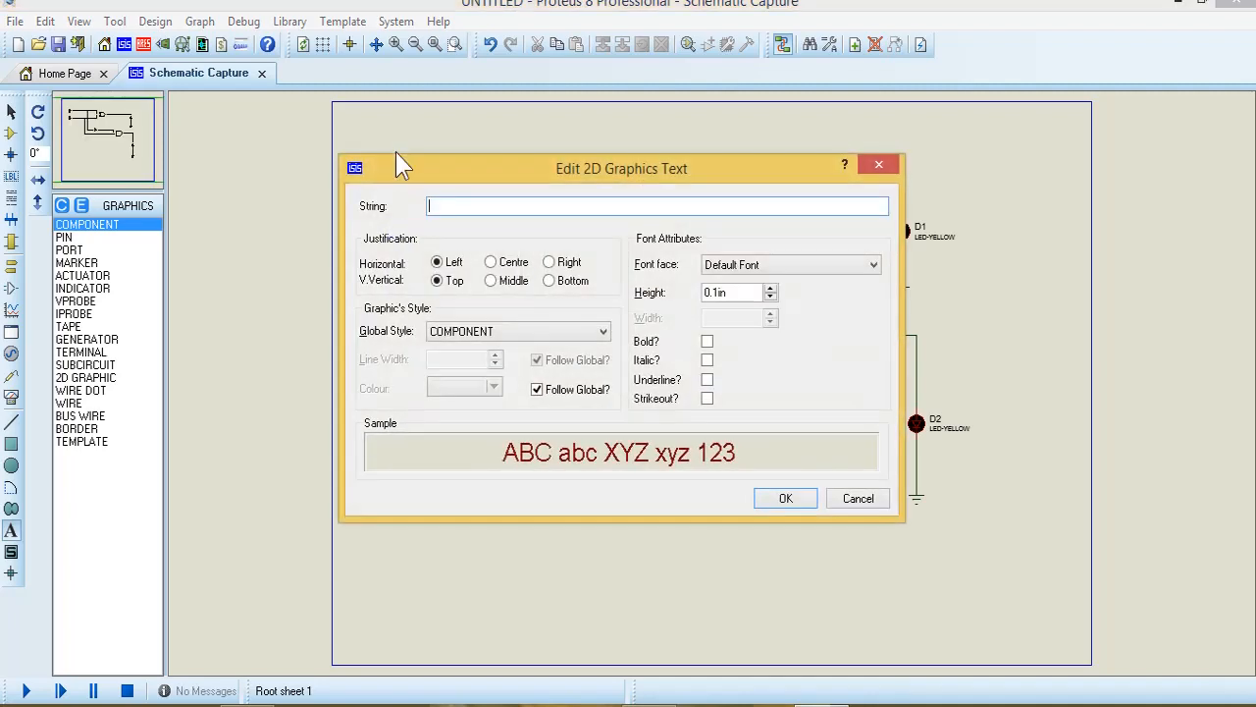
key(Return)
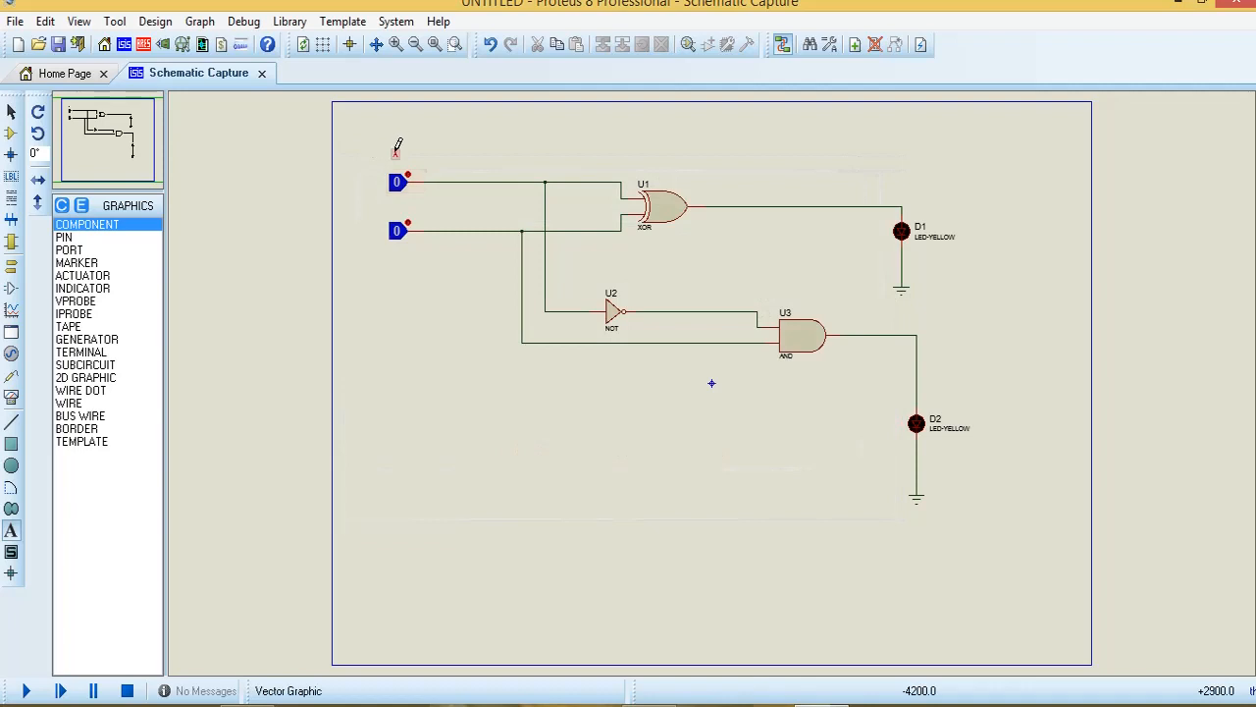
right_click(395, 152)
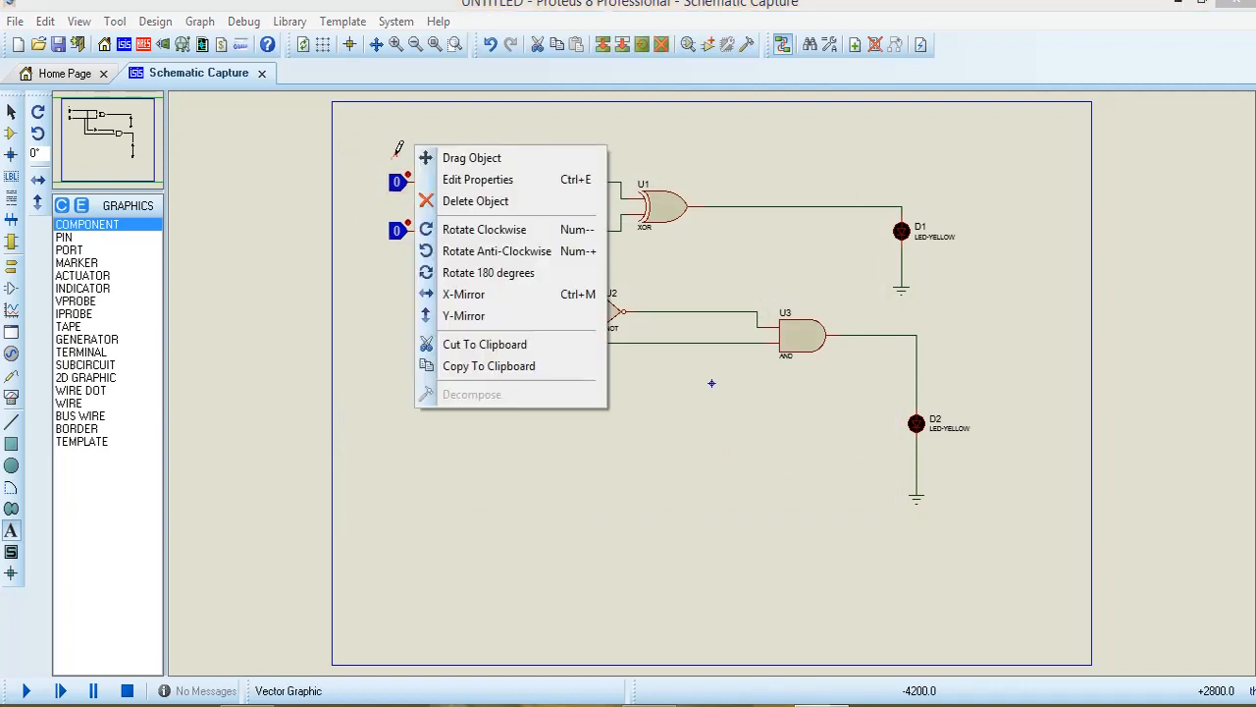
click(476, 180)
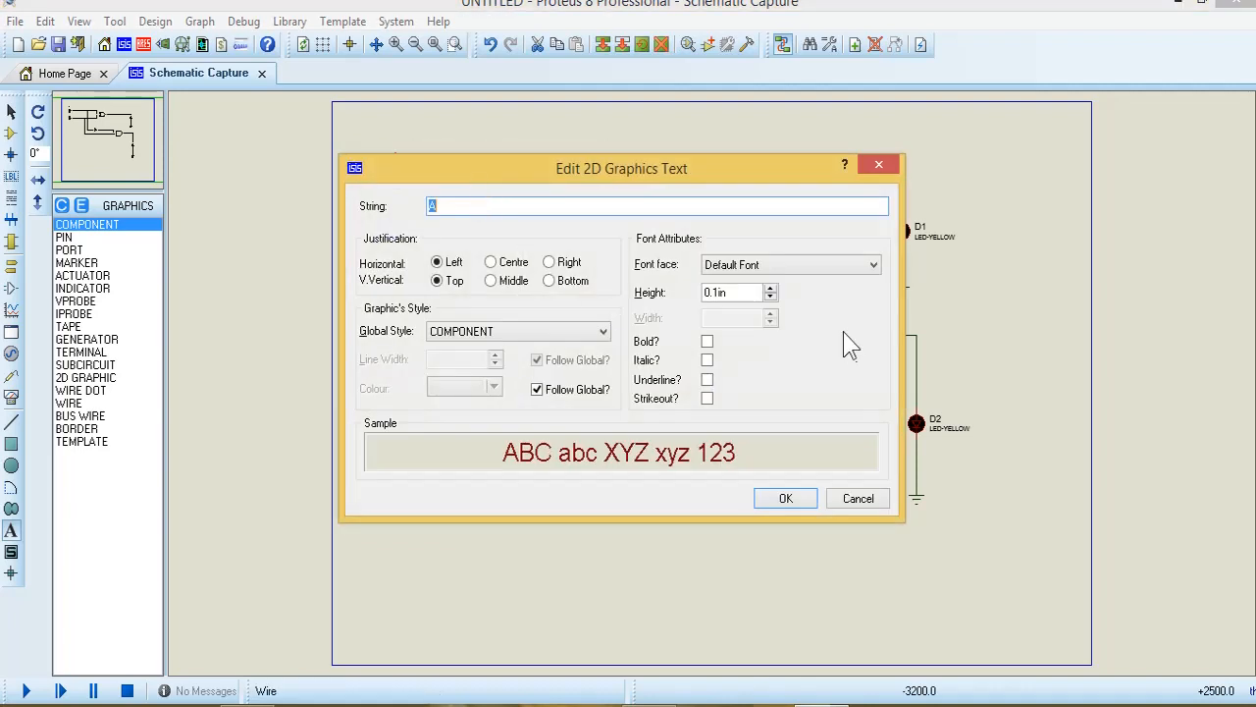
click(771, 288)
click(770, 289)
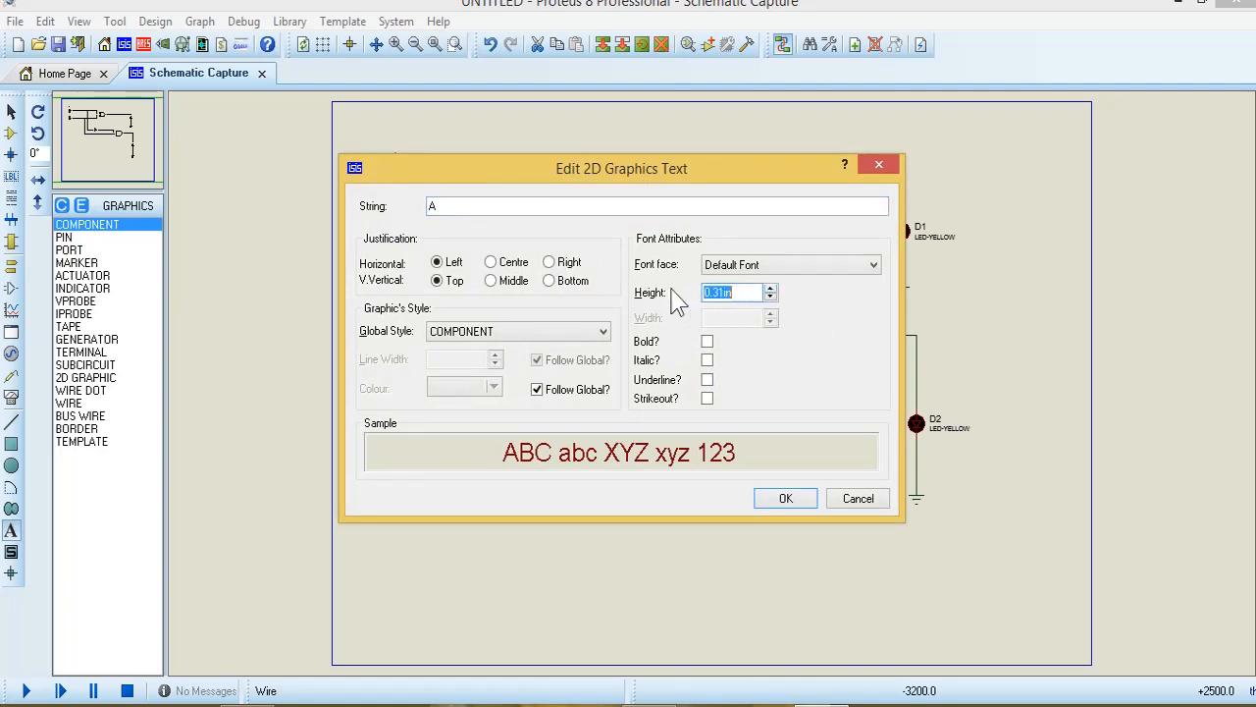
click(772, 503)
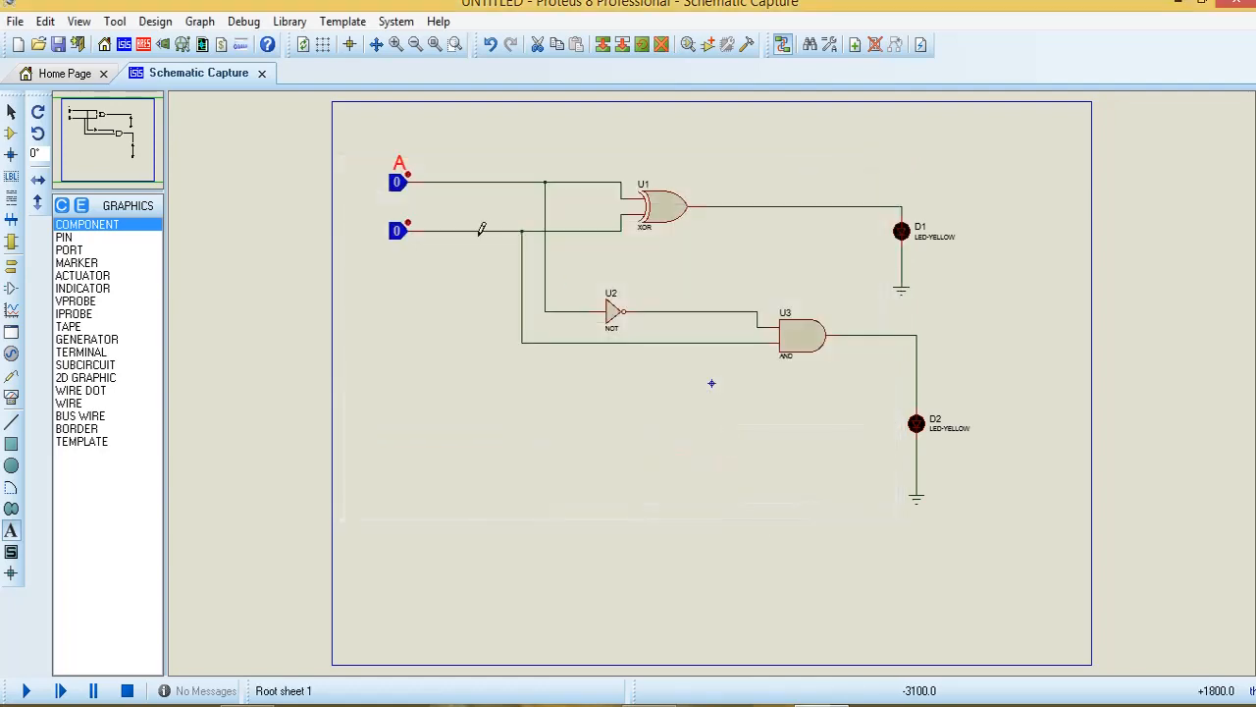
- Place the text label B above the lower logic toggle and increase its text height
click(402, 204)
click(400, 207)
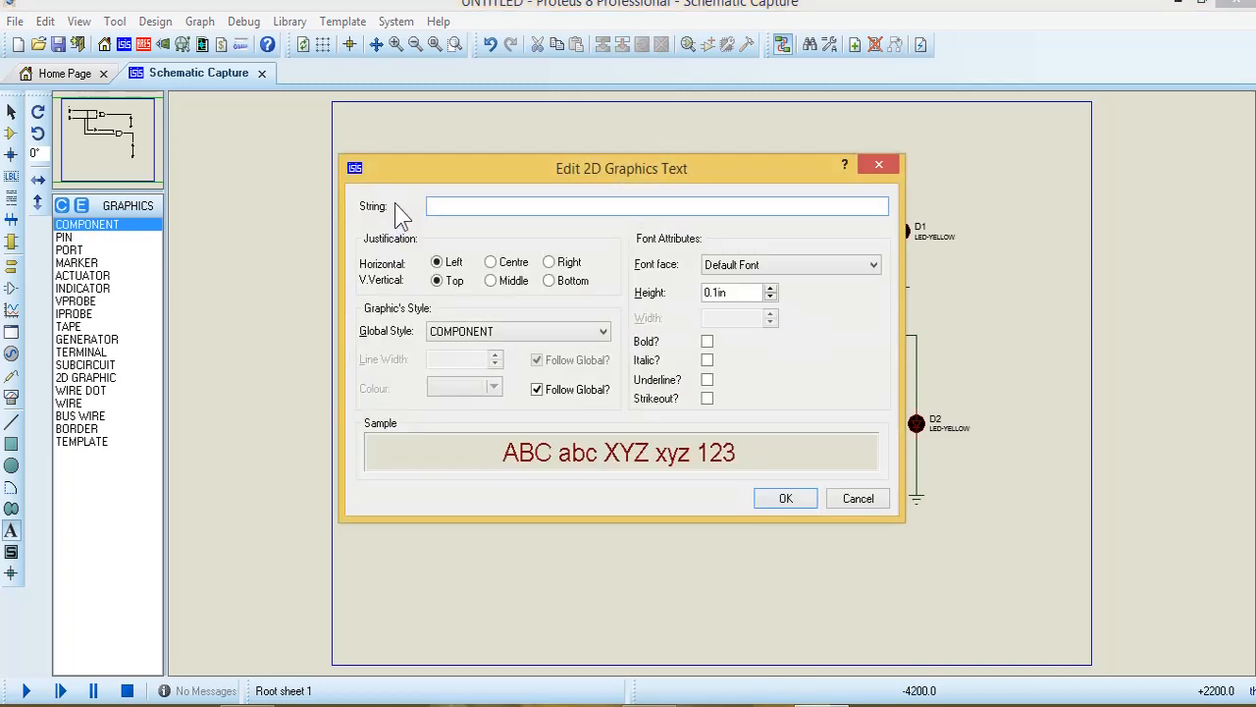
text(B)
key(Return)
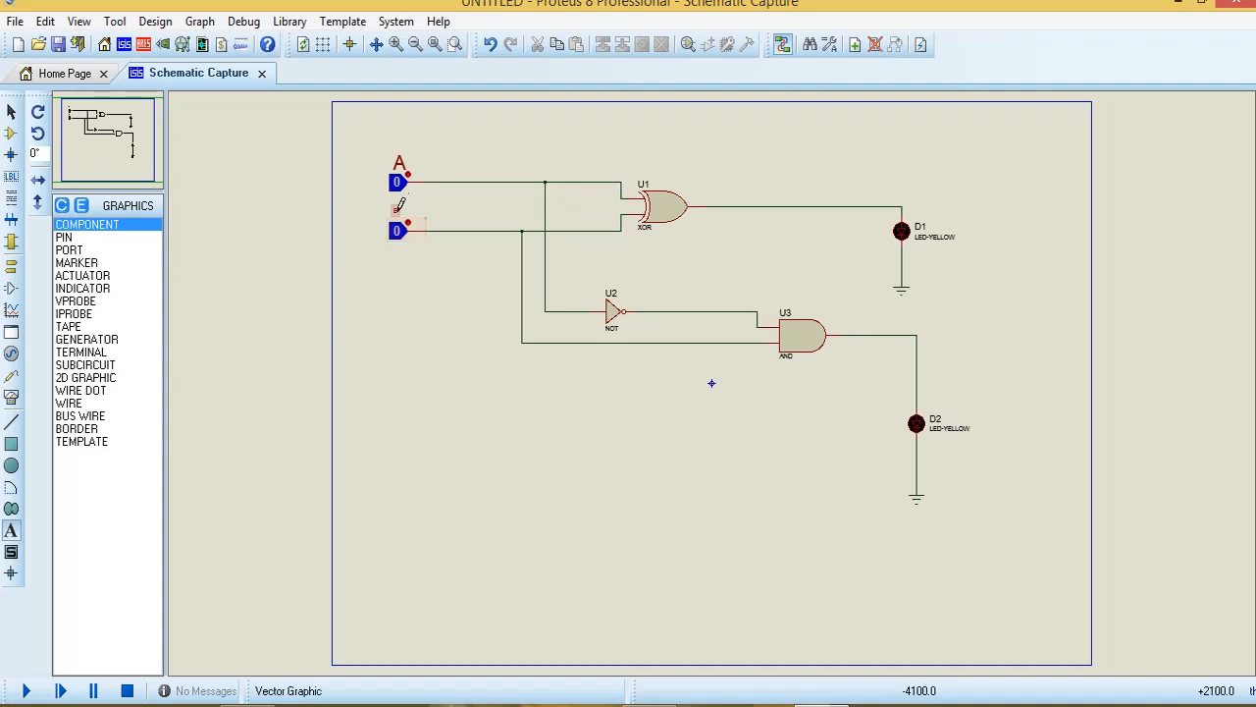
right_click(400, 206)
click(485, 242)
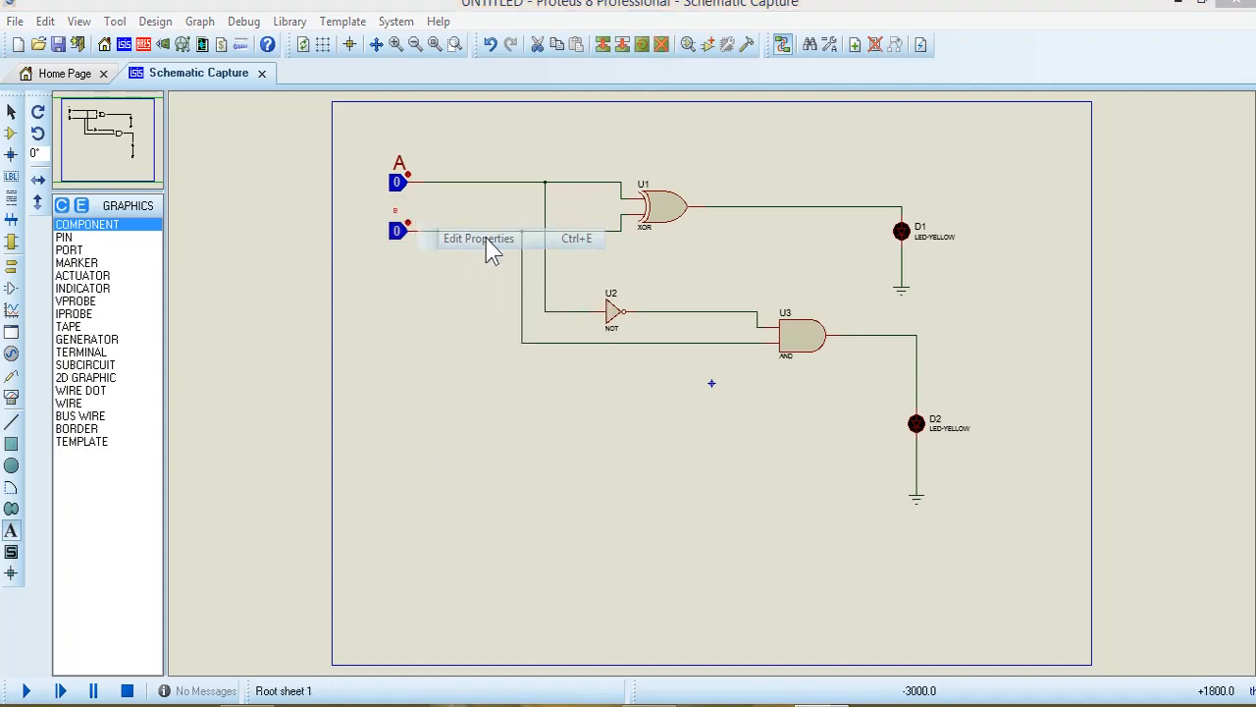
click(771, 290)
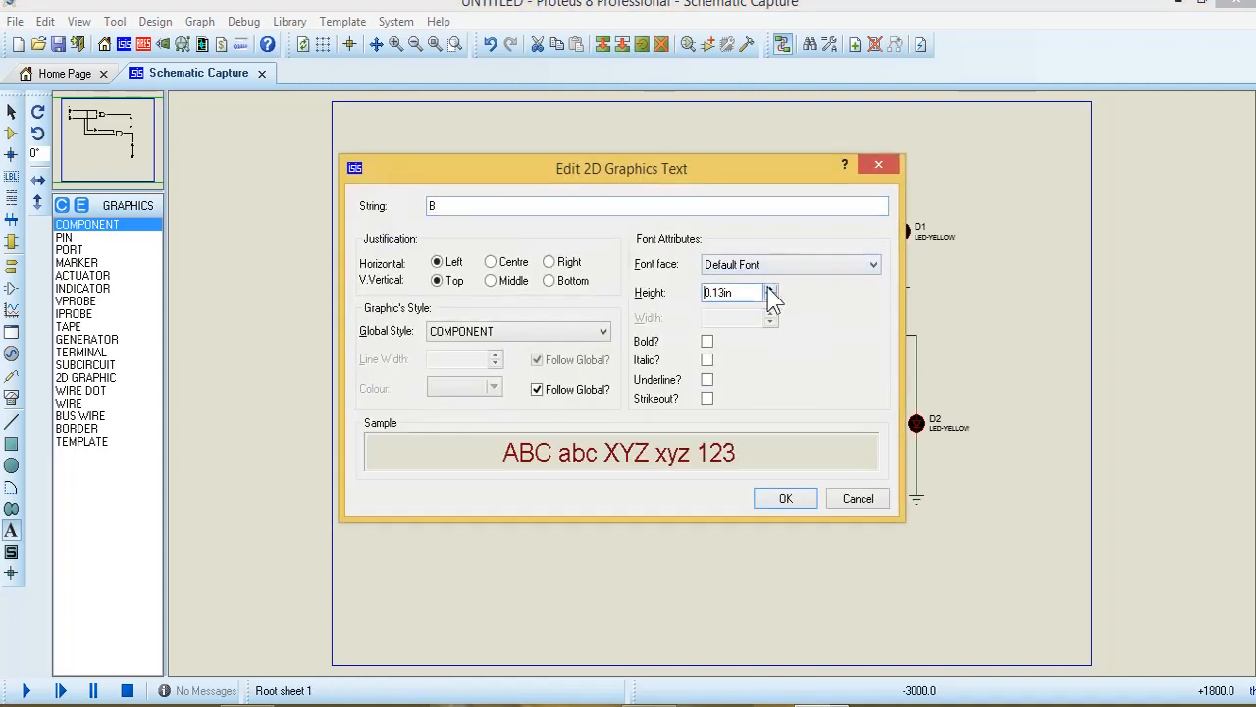
click(771, 291)
click(771, 291)
click(770, 291)
click(785, 499)
- Add the text labels SUB above LED D1 and BORR at the AND gate's output, both 0.27in high
click(879, 184)
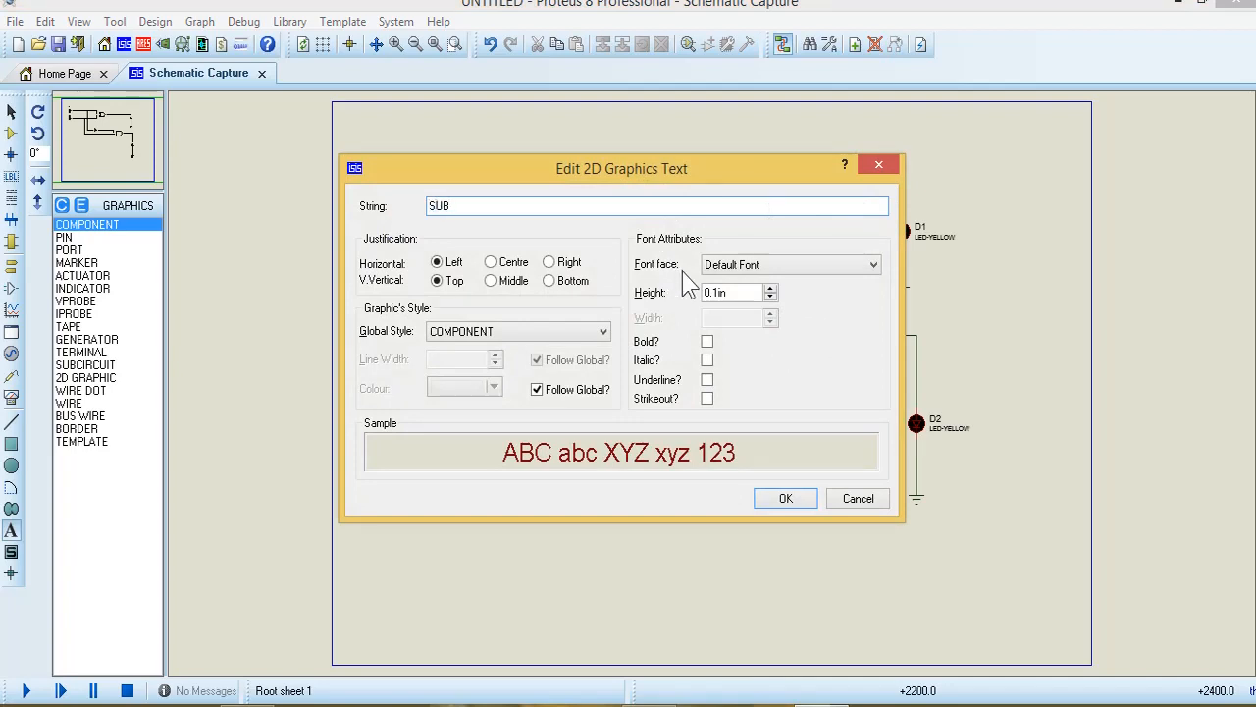
click(770, 289)
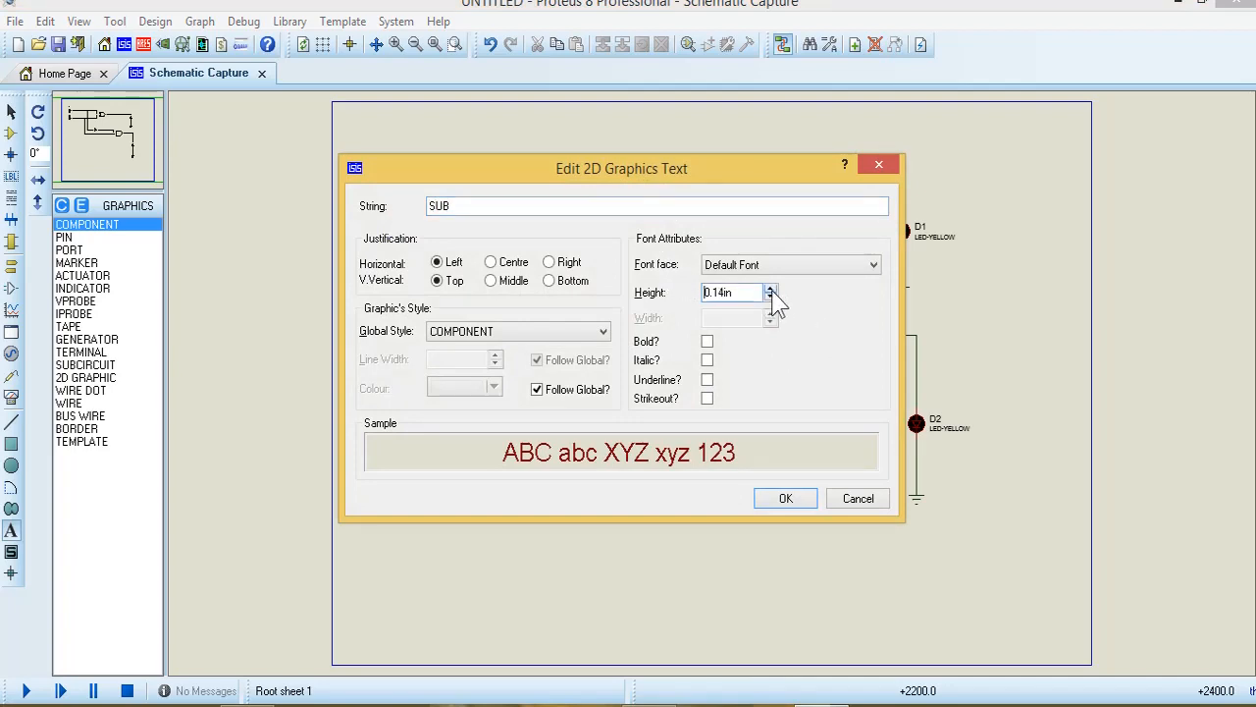
click(770, 292)
click(785, 499)
click(850, 334)
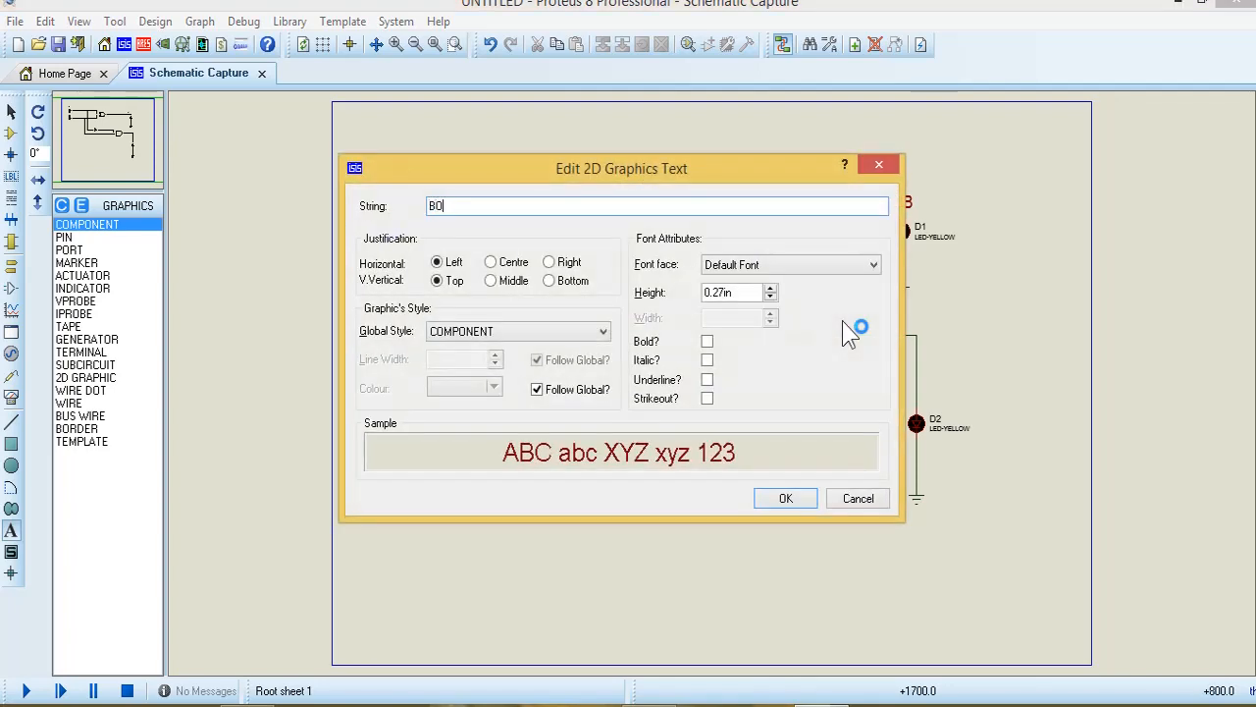
key(Return)
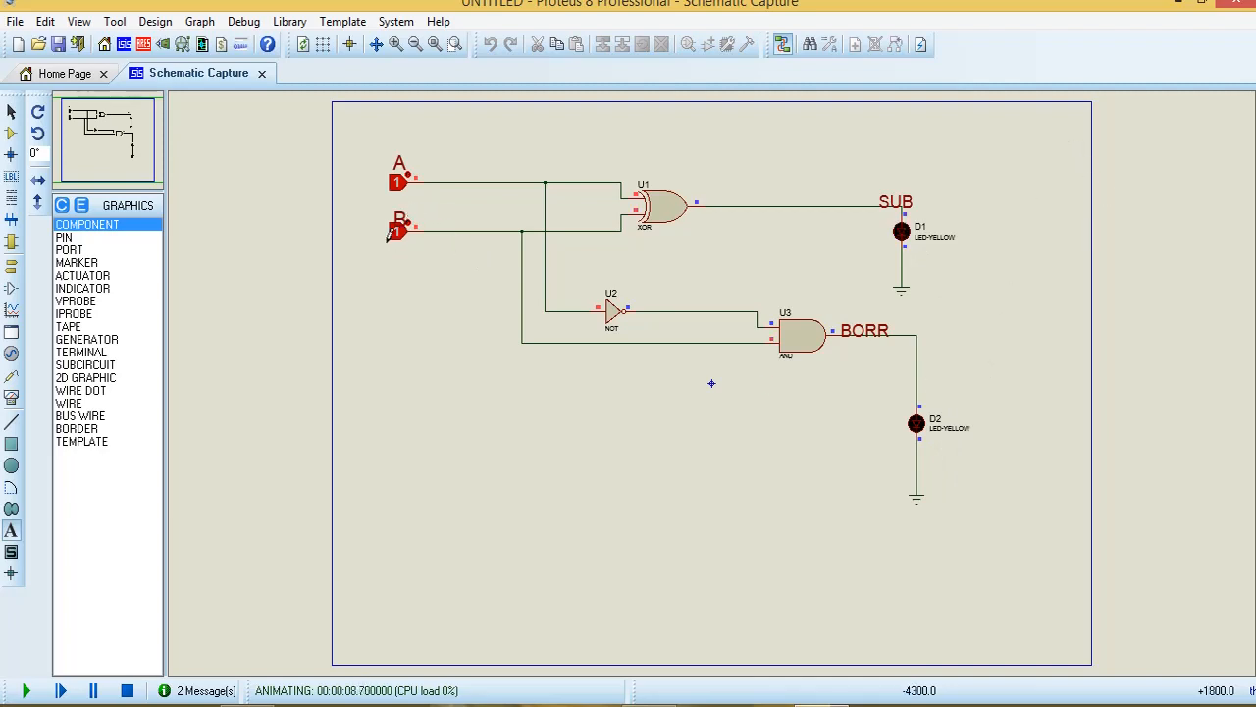
- Test the simulated half subtractor by switching input A to 0 with B at 1, and stop the simulation
click(408, 173)
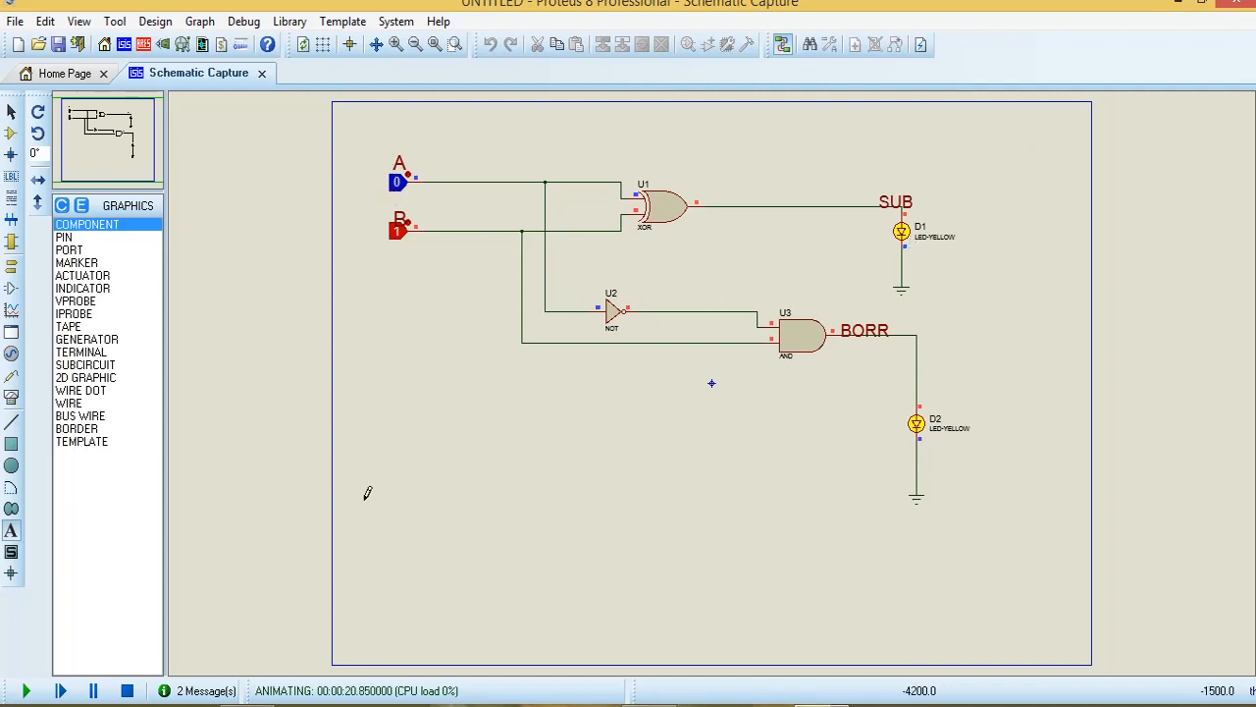
click(131, 691)
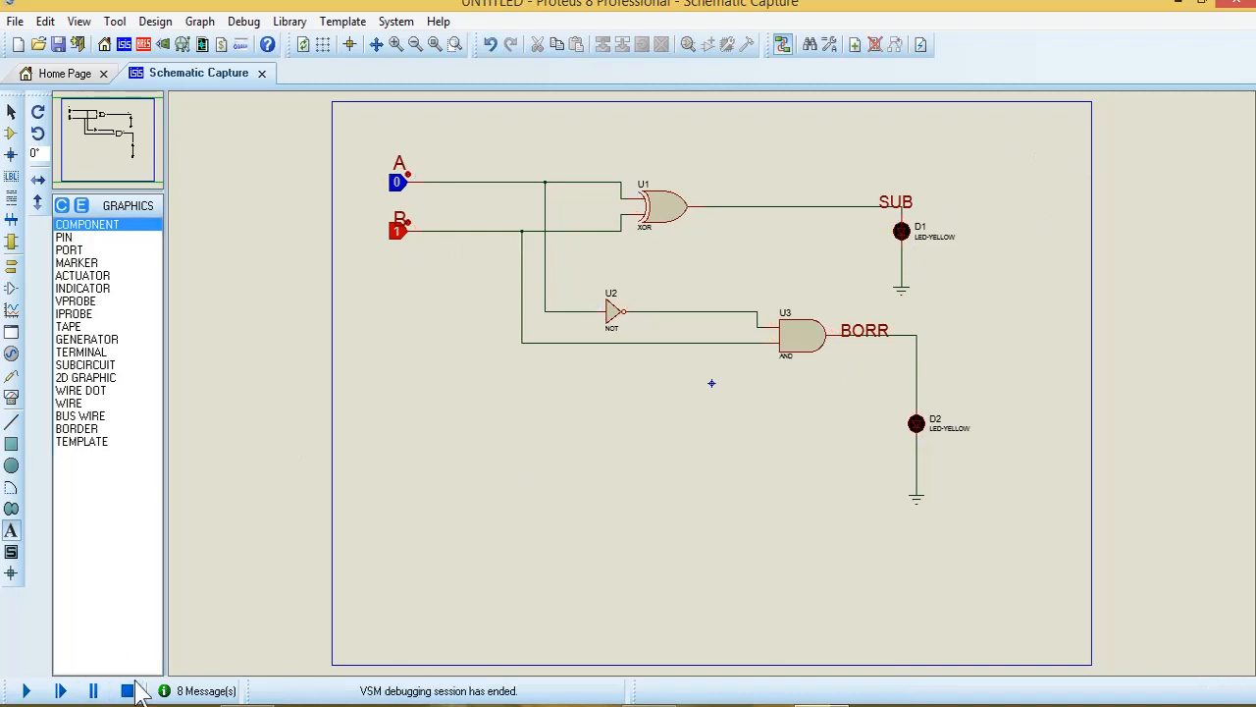
- Select the whole half subtractor circuit with its labels and delete it from the sheet
click(354, 131)
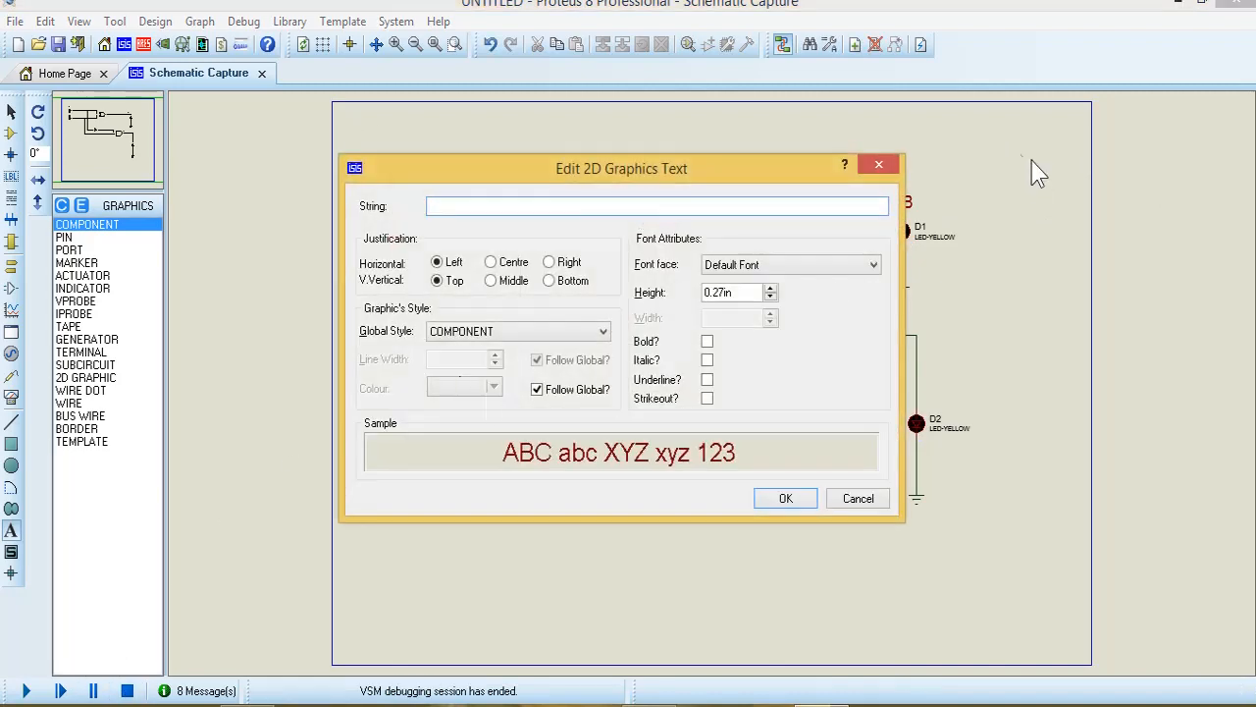
click(877, 164)
click(10, 132)
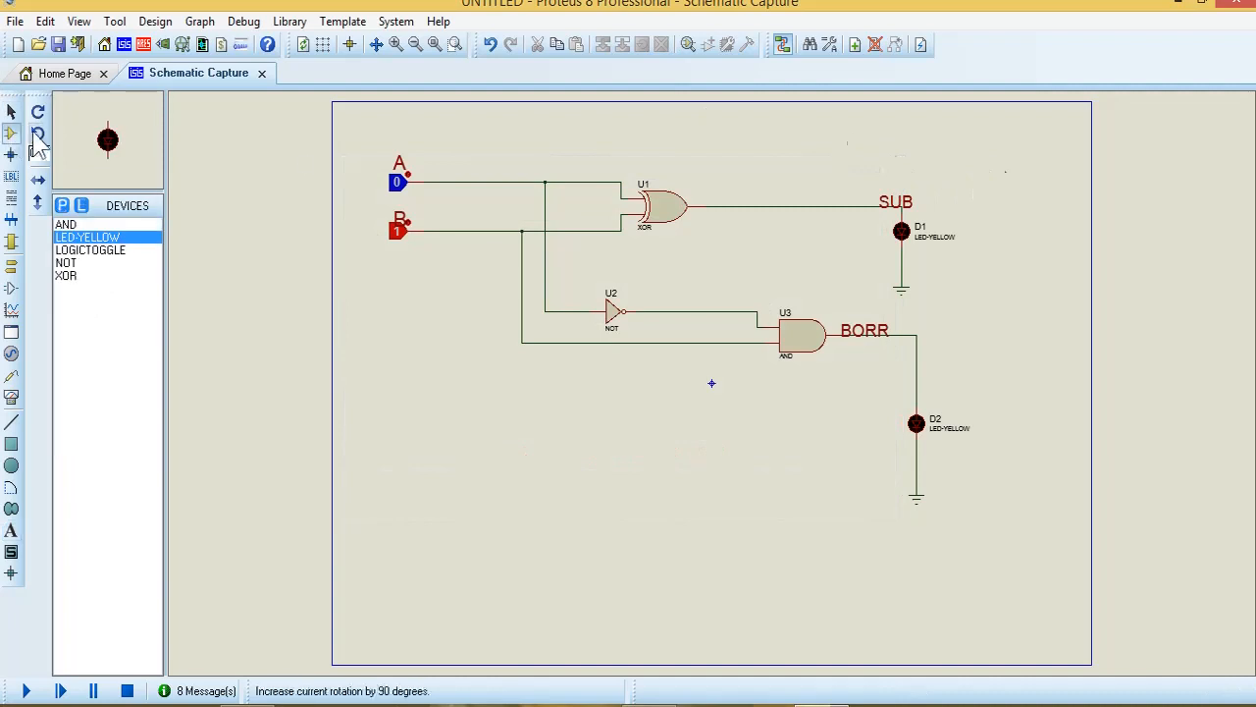
drag(350, 132, 1042, 535)
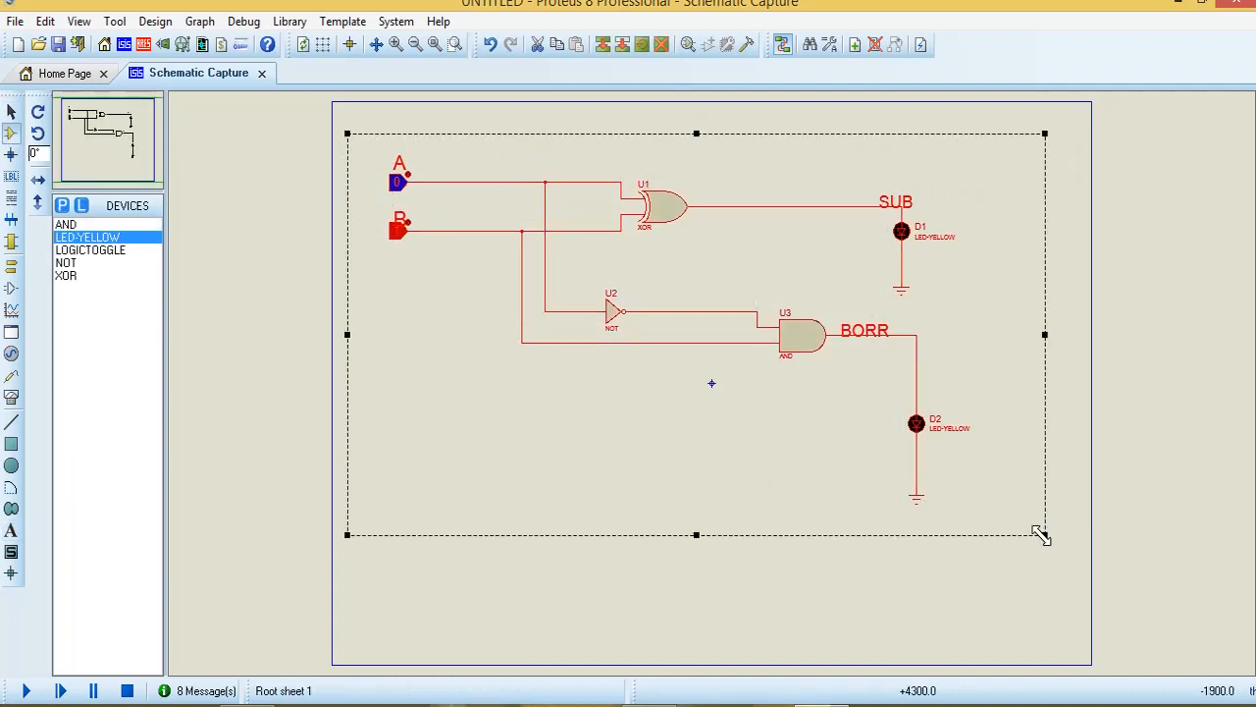
key(Delete)
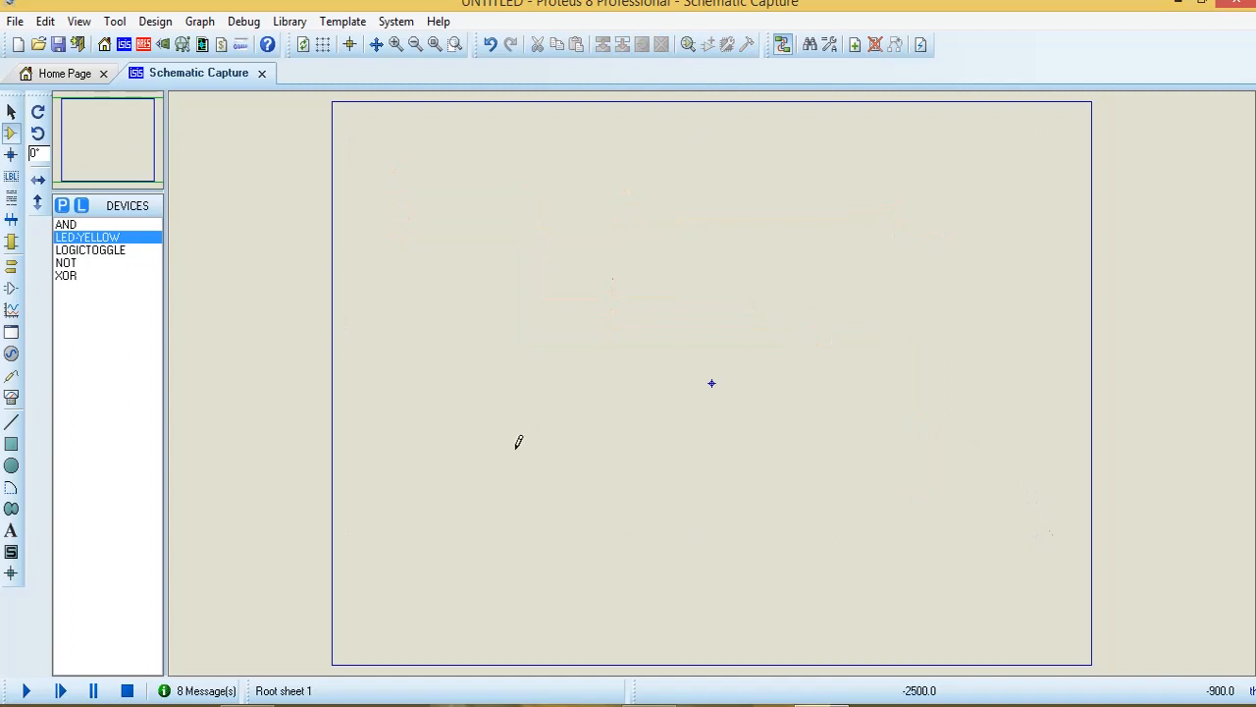
- Check the full subtractor diagram built with XOR gates in the browser and return to Proteus
key(alt+Tab)
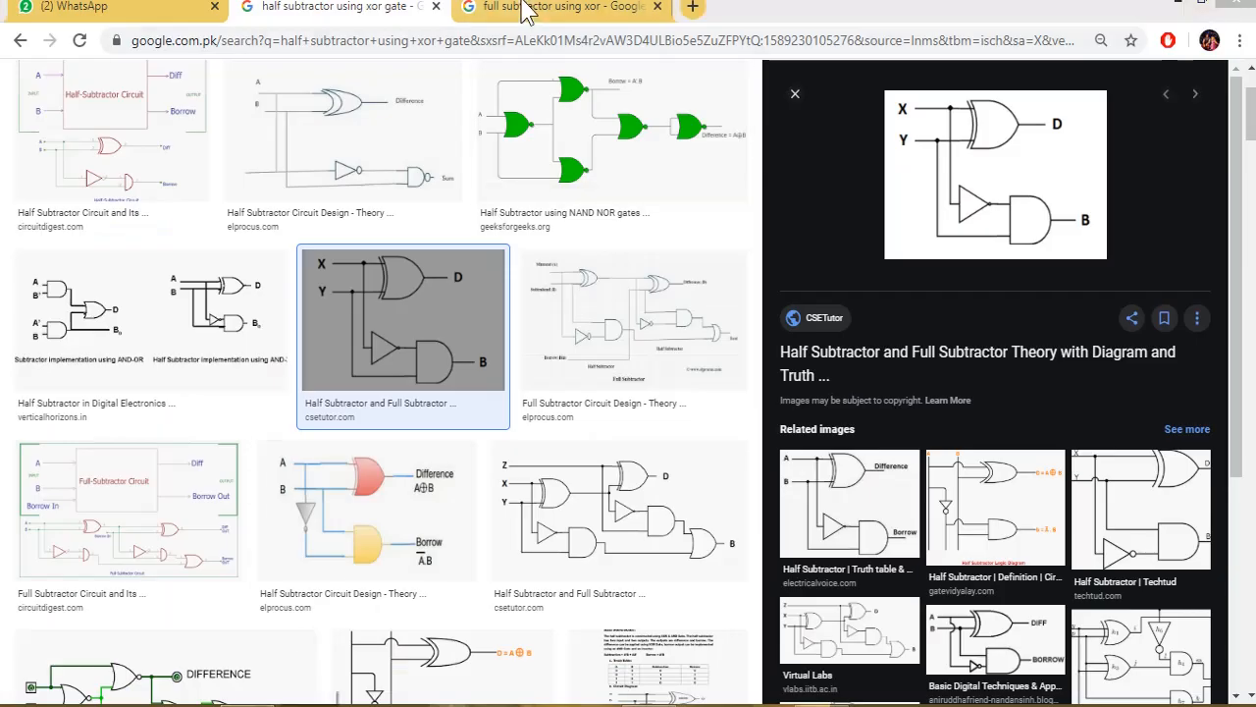
click(525, 10)
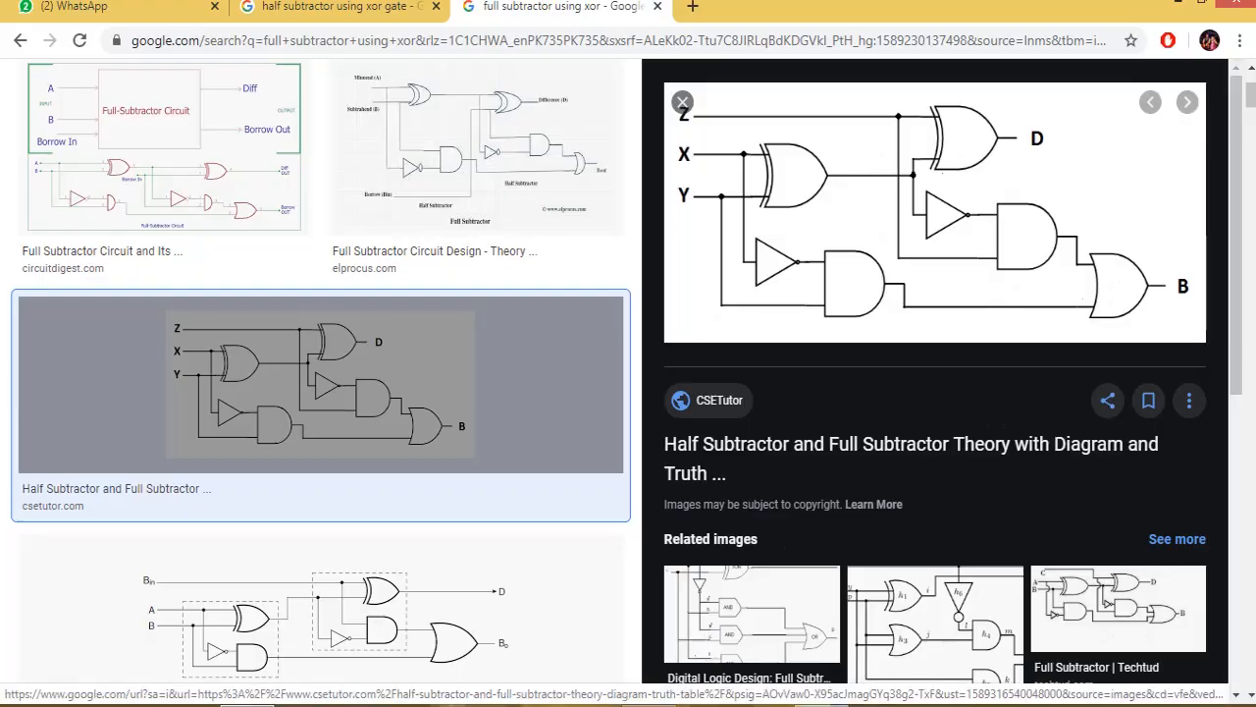
click(822, 705)
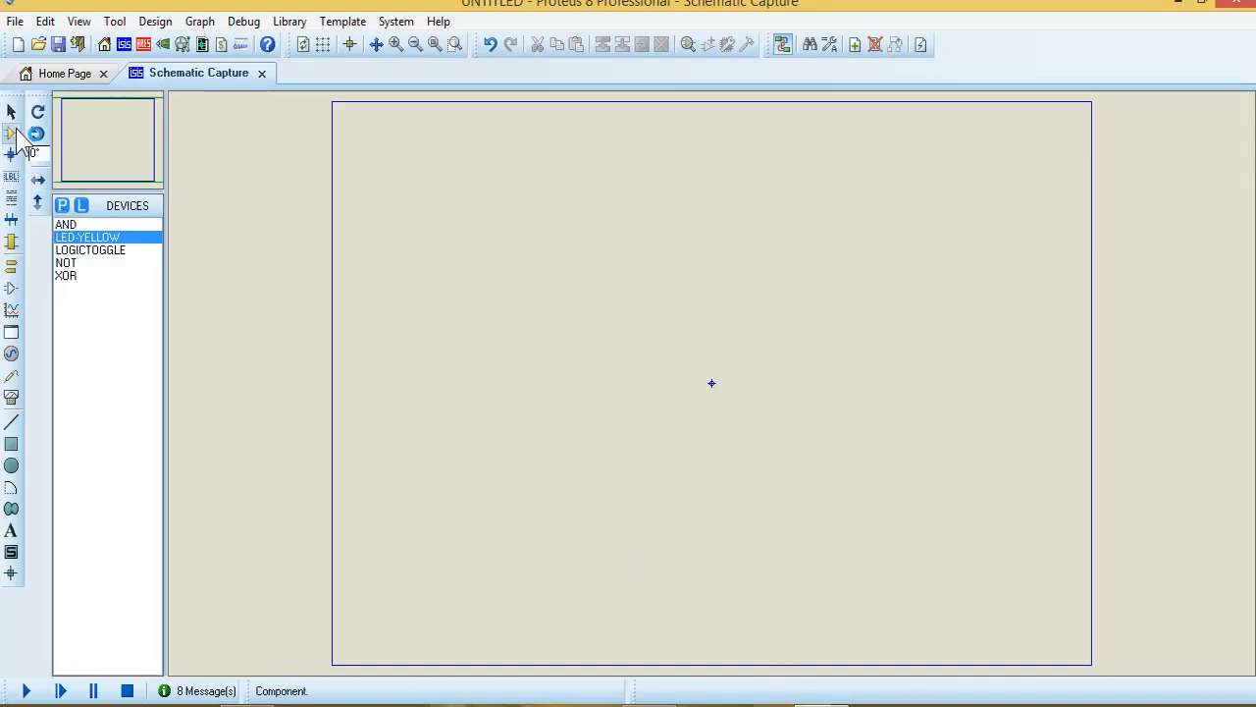
- Find the simple 2-input OR gate in the component library and add it to the device list
click(62, 206)
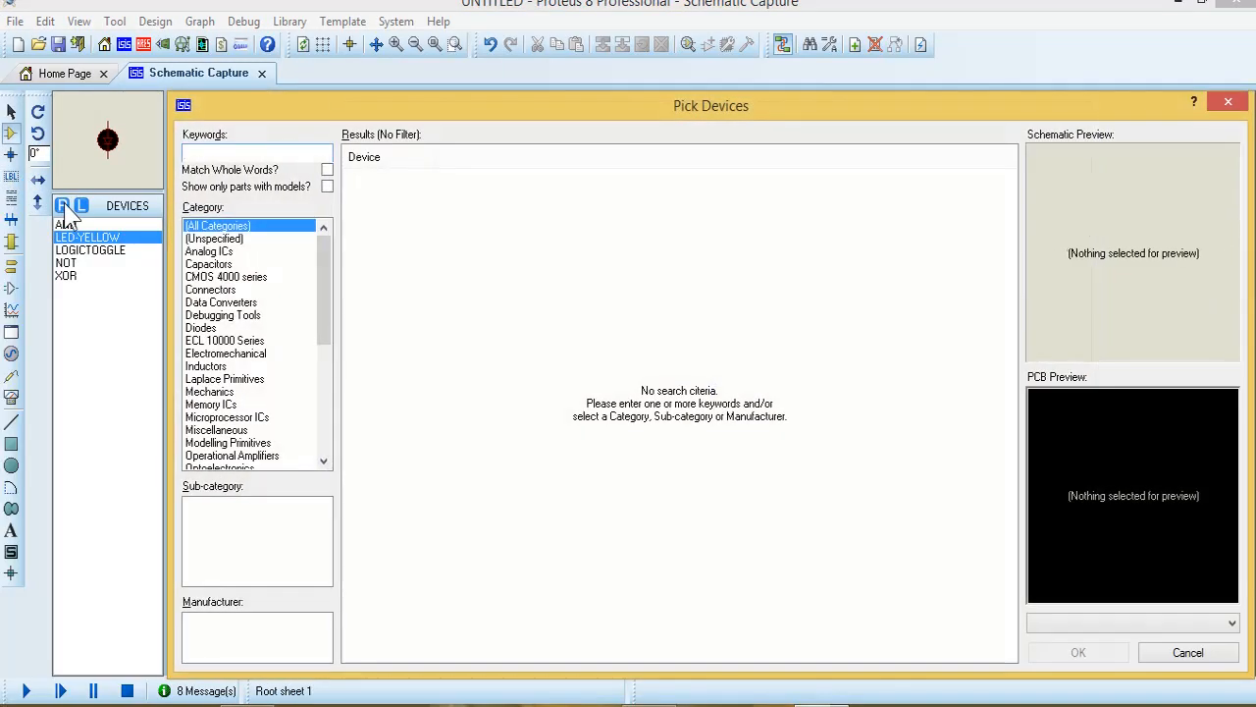
text(OR)
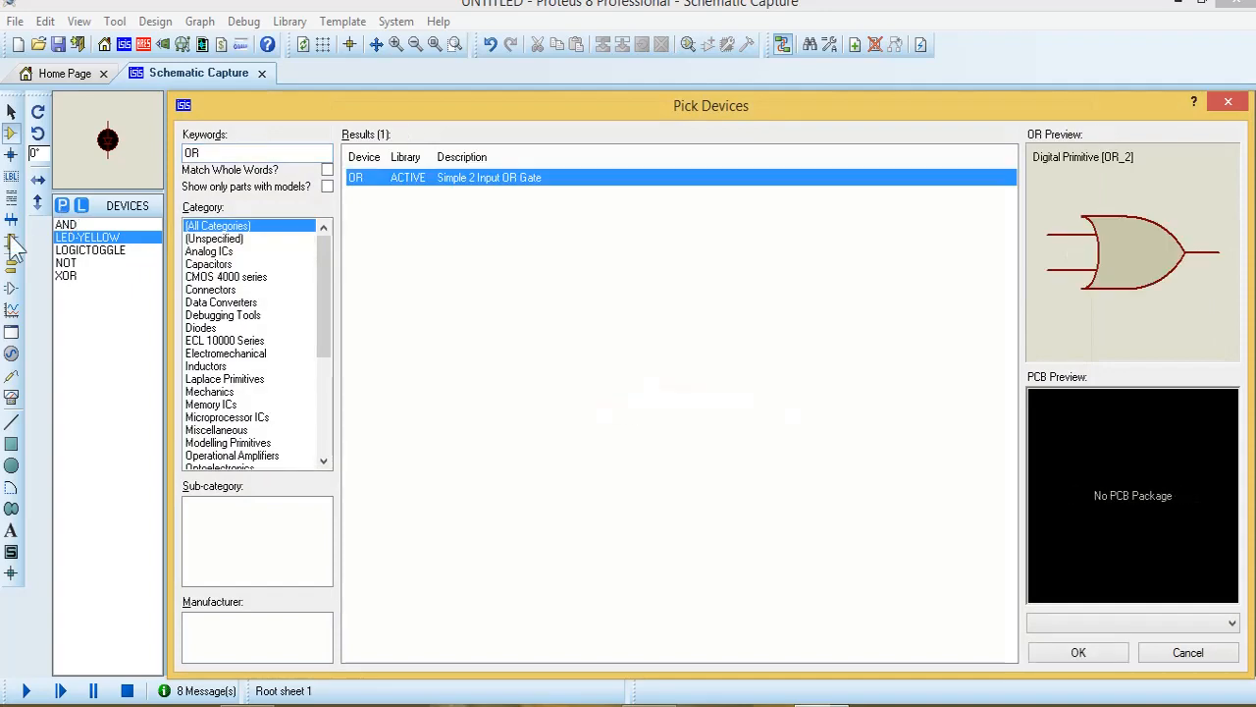
key(Return)
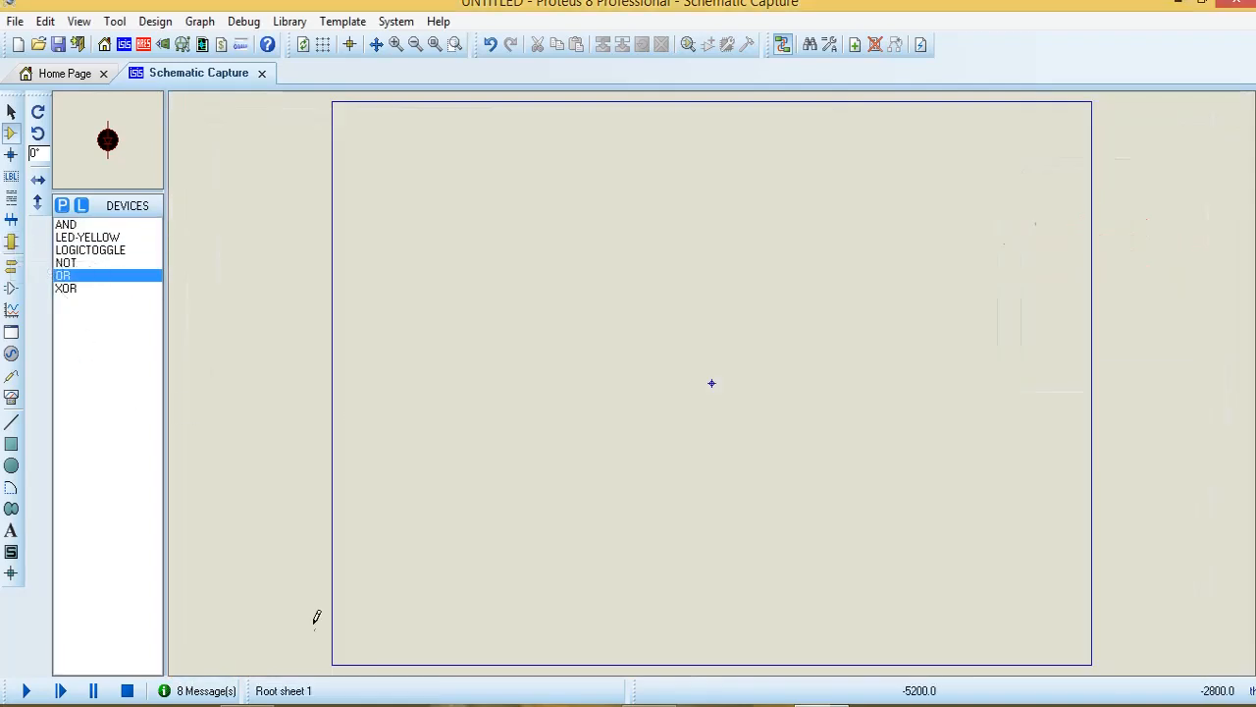
- Place an XOR gate in the upper left part of the sheet and two stacked logic toggles to its left
key(alt+Tab)
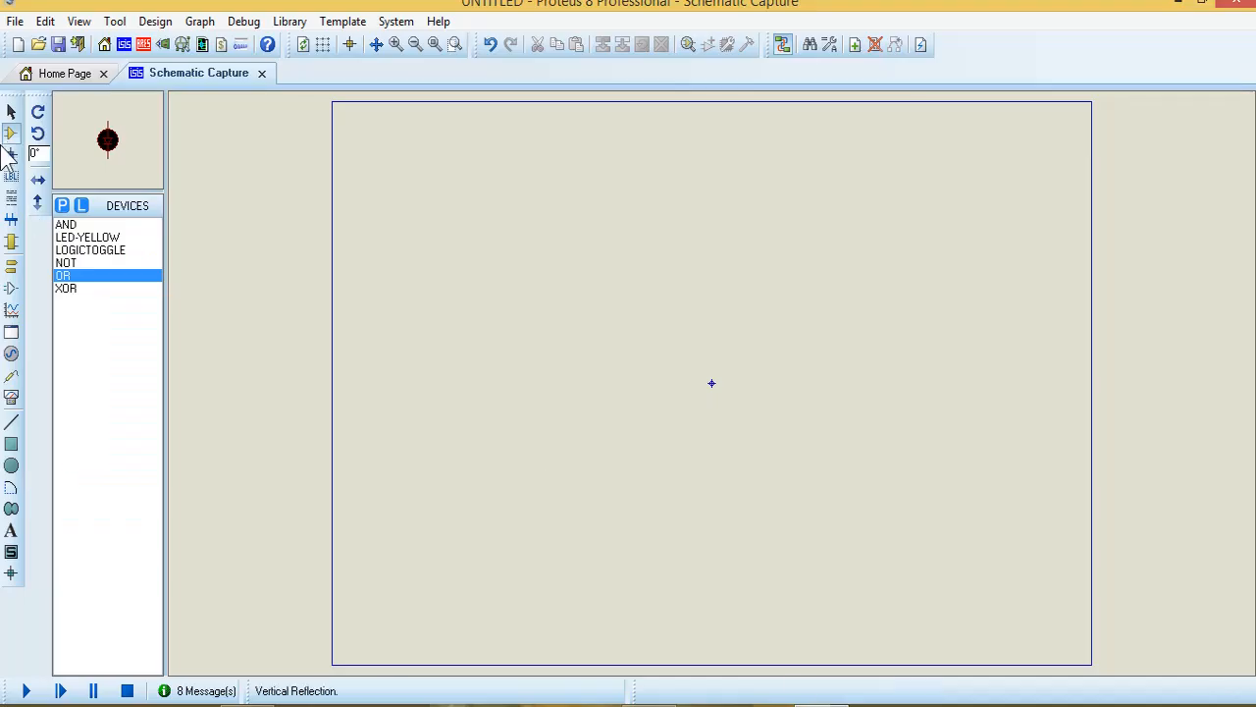
click(78, 287)
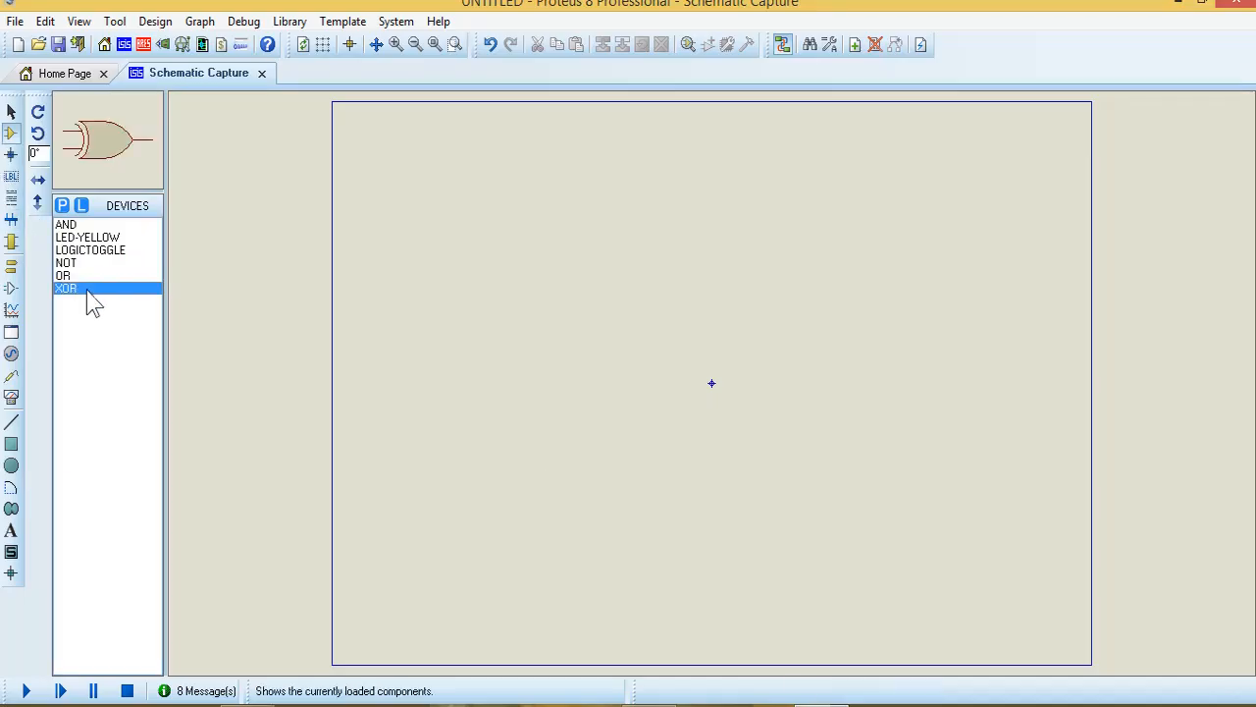
click(530, 298)
click(575, 244)
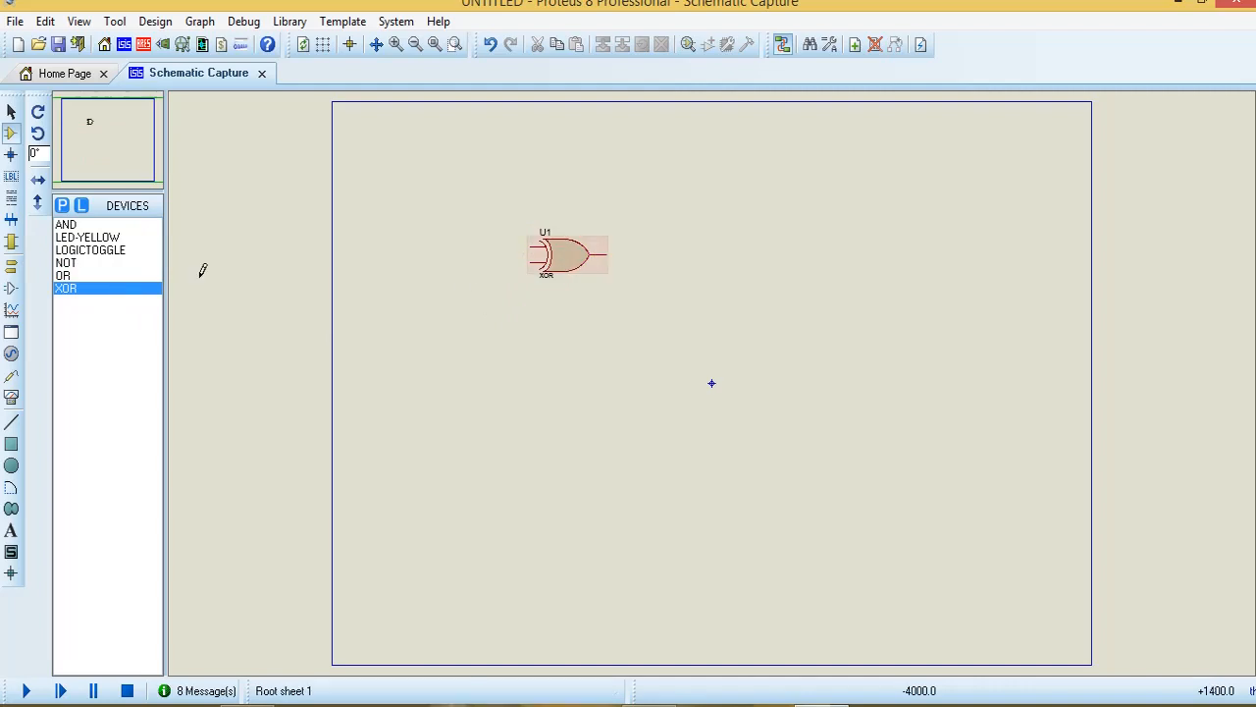
click(73, 249)
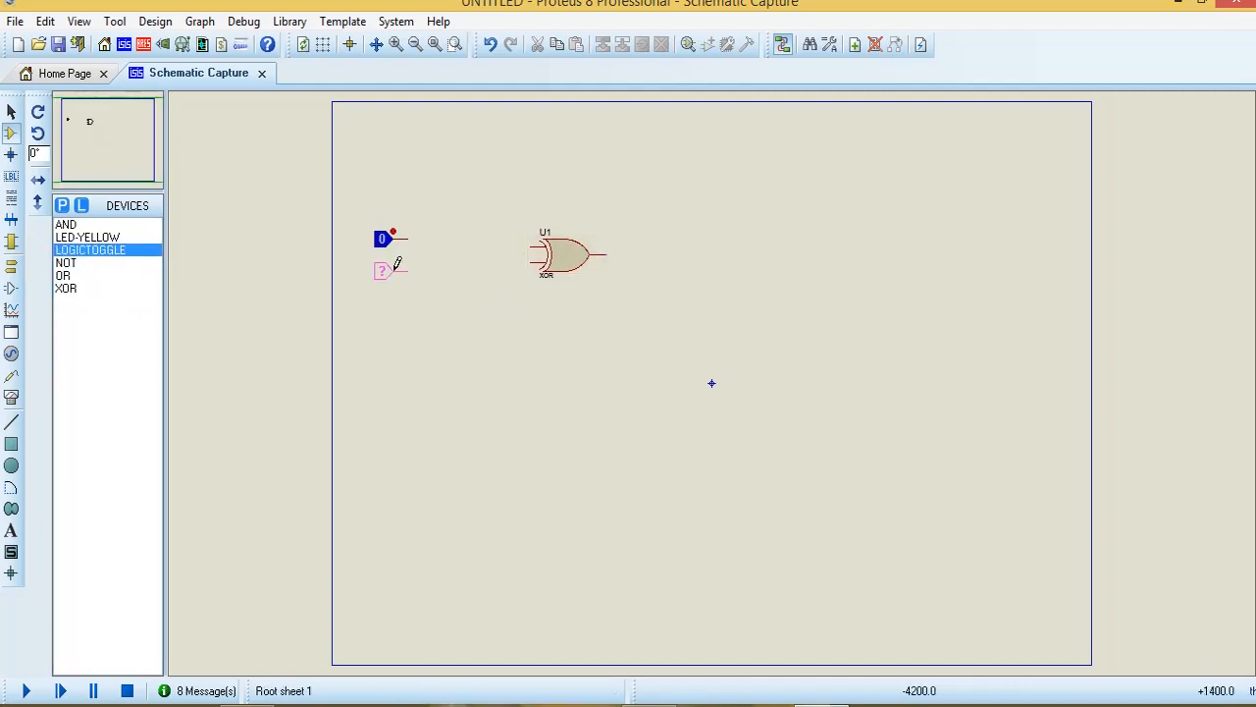
- Place an AND gate below the XOR gate and a NOT gate just left of the AND gate
click(67, 225)
click(585, 355)
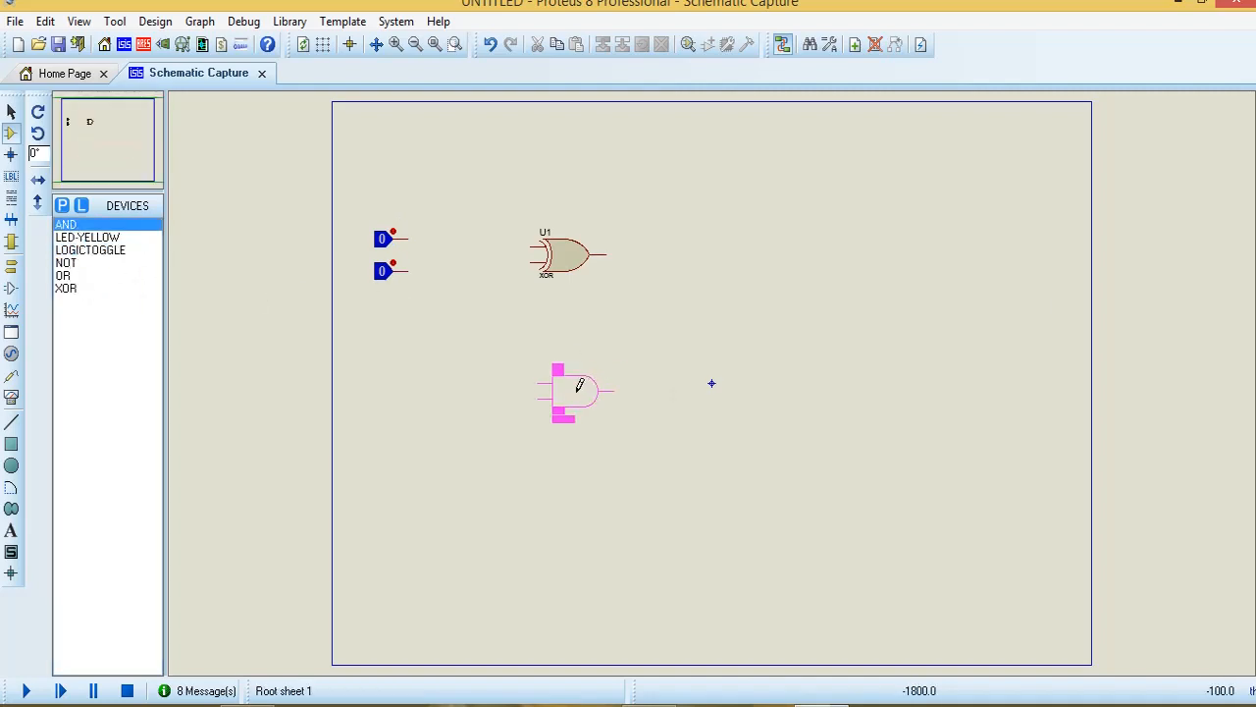
click(575, 373)
click(67, 264)
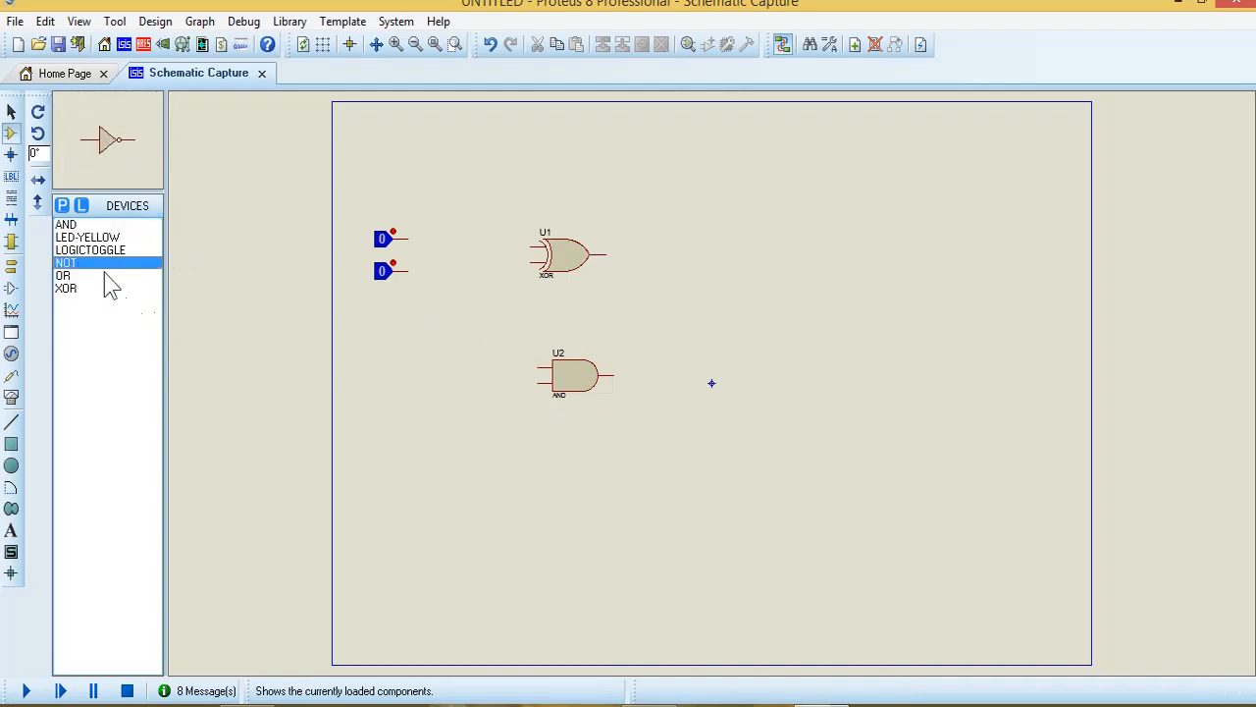
click(472, 352)
click(472, 353)
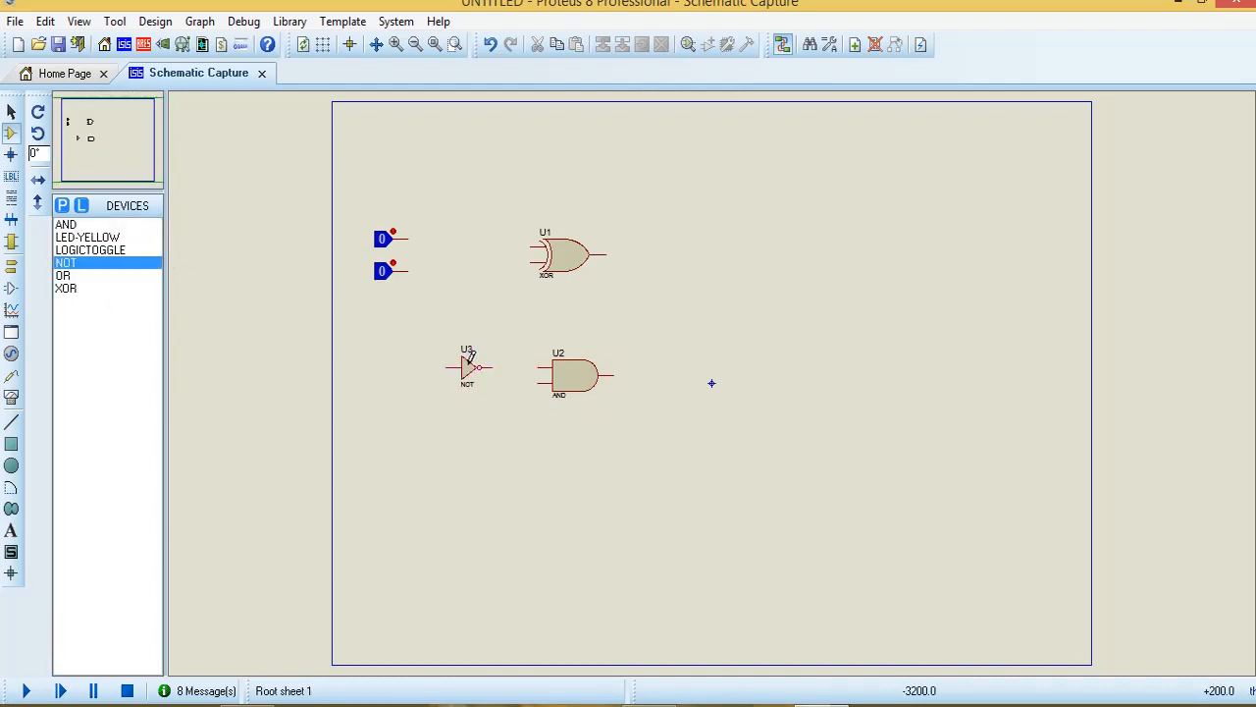
- Wire the NOT gate's output to the AND gate's upper input and the two logic toggles to the XOR gate's inputs
click(496, 365)
click(539, 367)
click(529, 246)
click(407, 239)
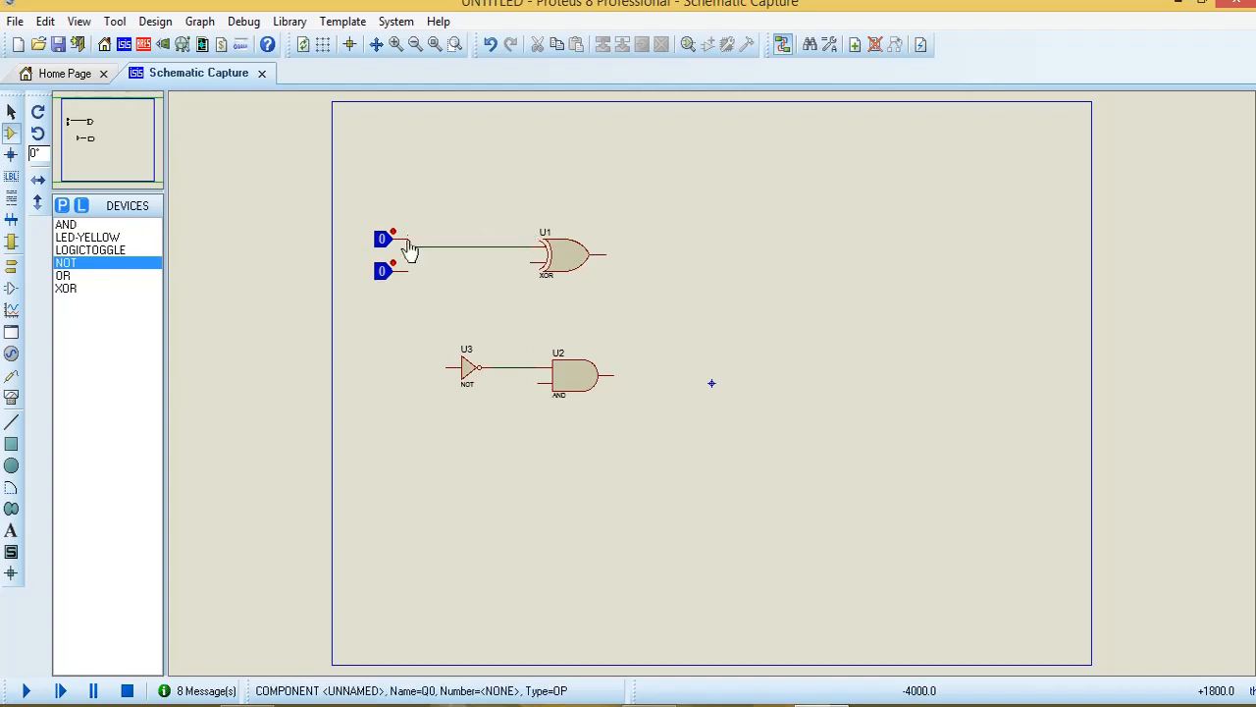
click(531, 262)
click(408, 270)
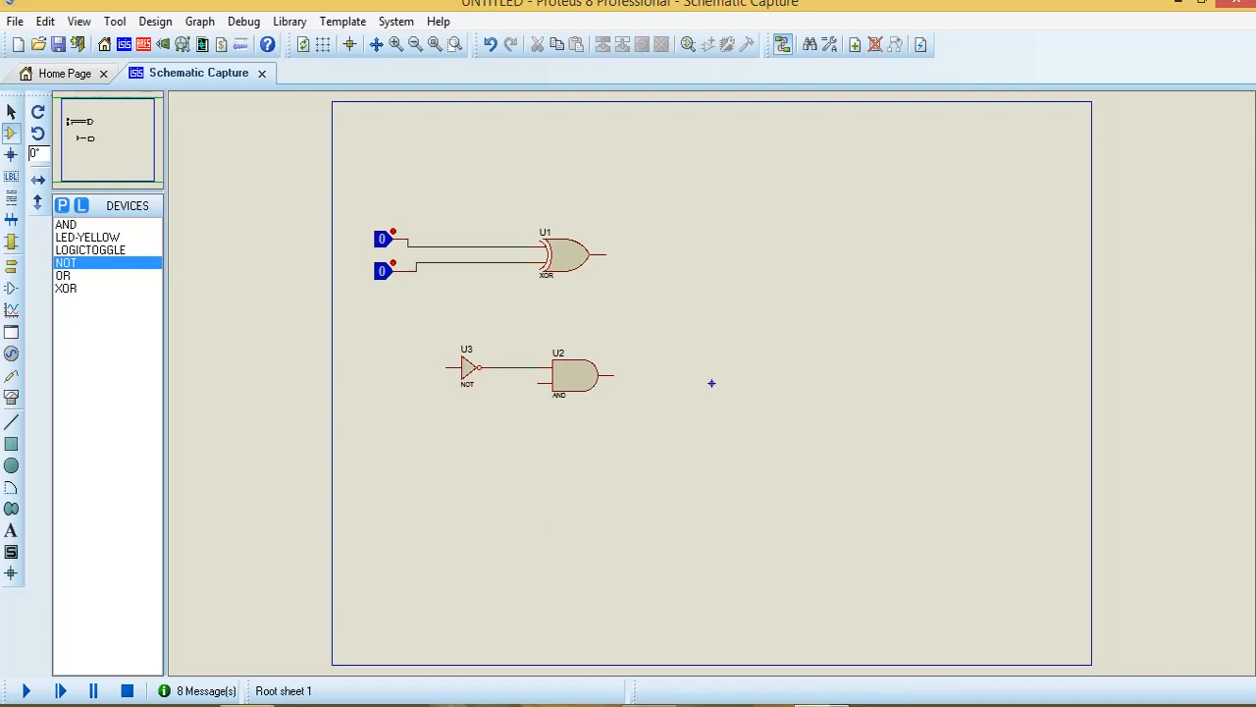
- Check the browser diagram, then in Proteus wire the upper toggle's line to the NOT input and the lower toggle's line to the AND gate's lower input
click(247, 704)
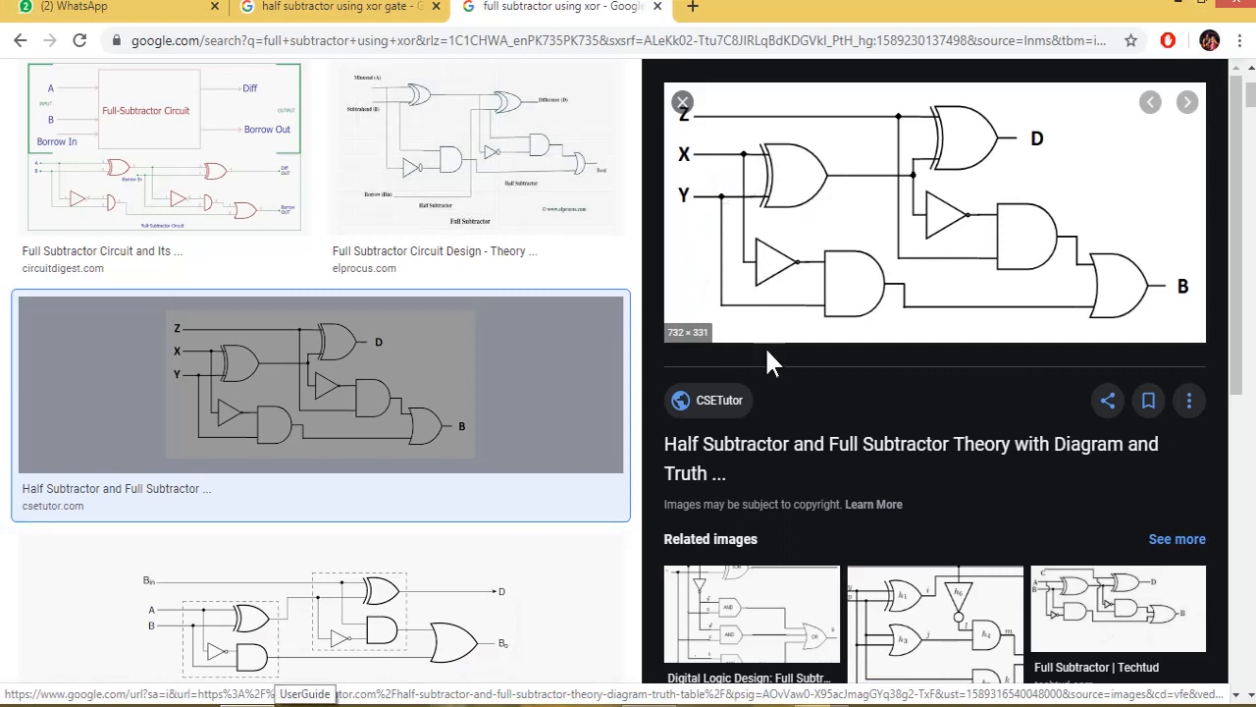
click(822, 705)
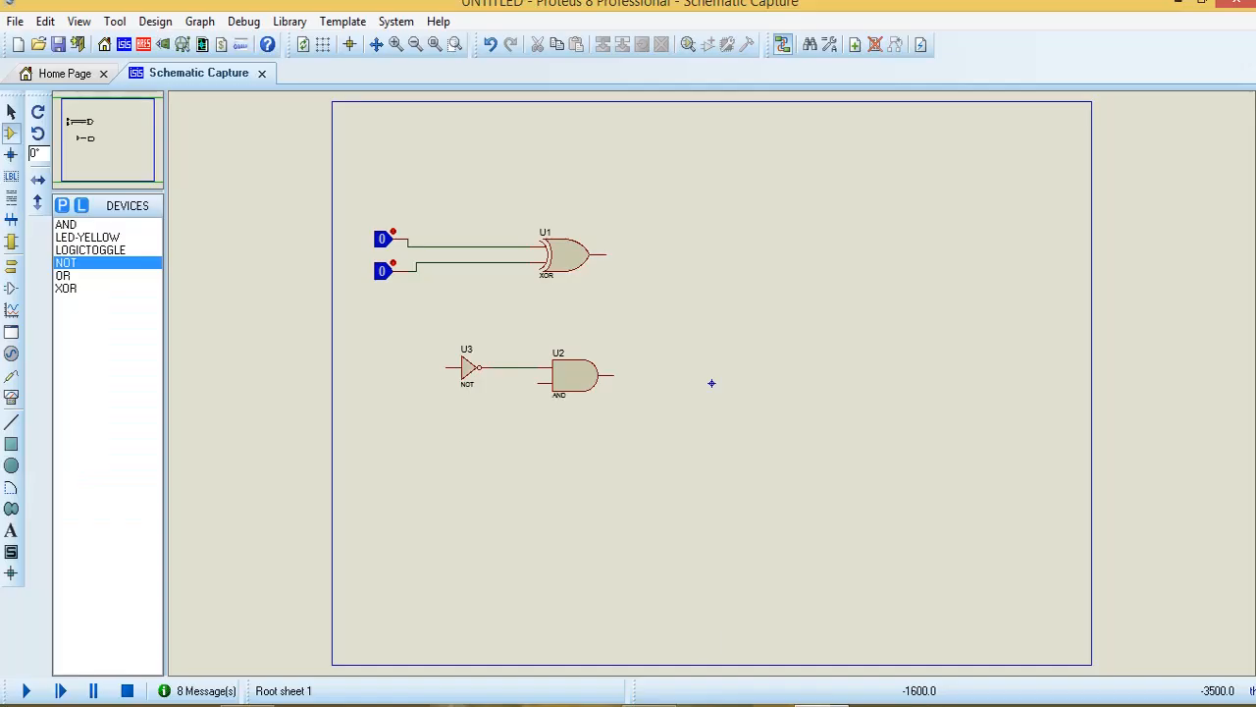
click(447, 367)
click(446, 246)
click(431, 255)
click(539, 384)
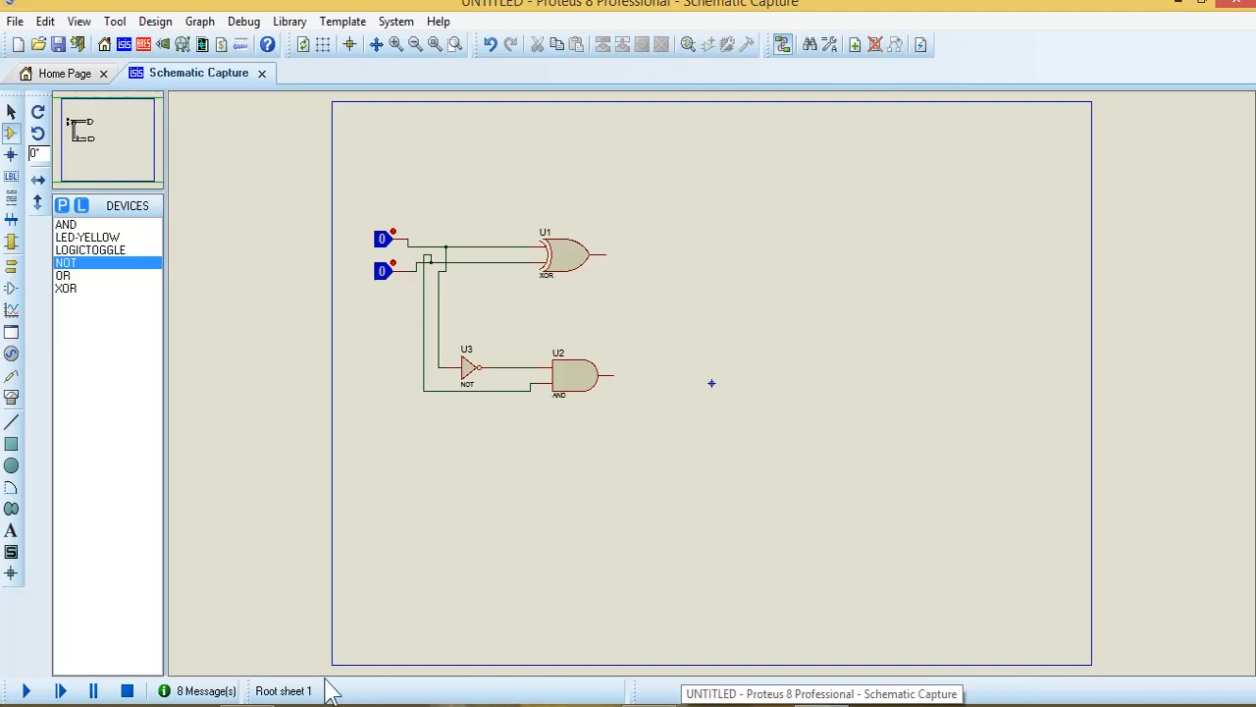
- Consult the full subtractor diagram in the browser and, back in Proteus, place a second XOR gate to the upper right of the first
click(387, 692)
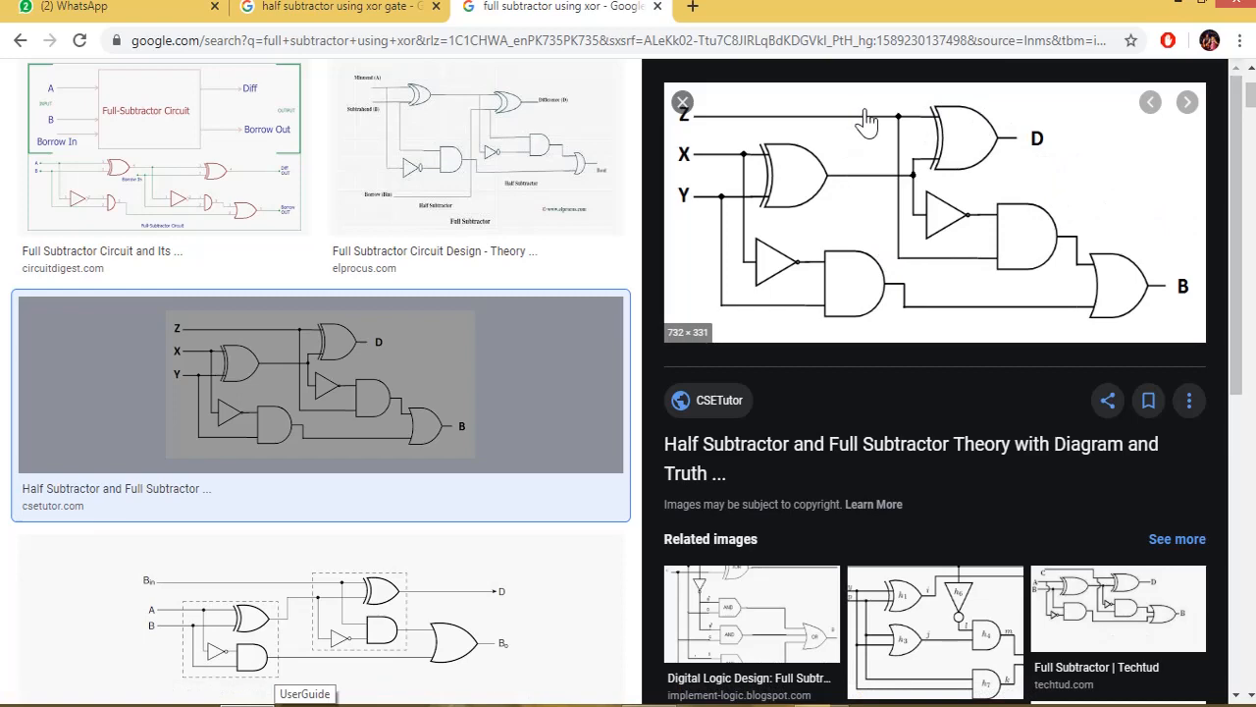
click(822, 704)
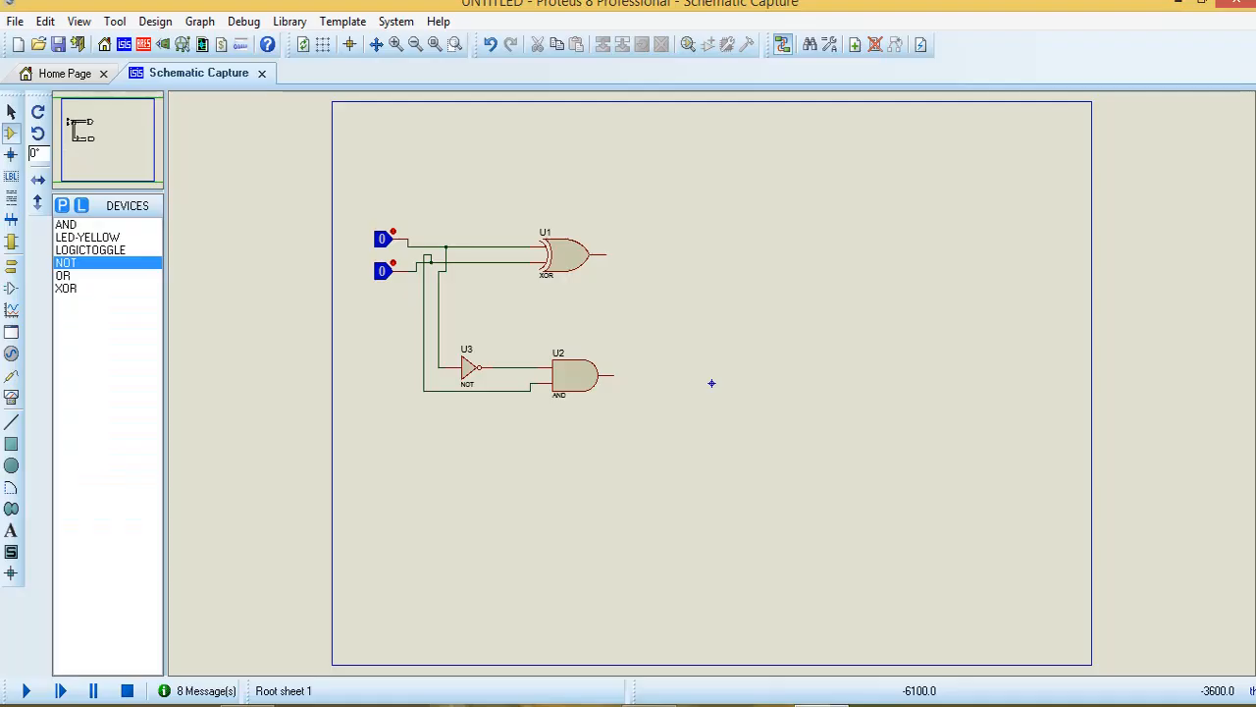
click(67, 289)
click(756, 283)
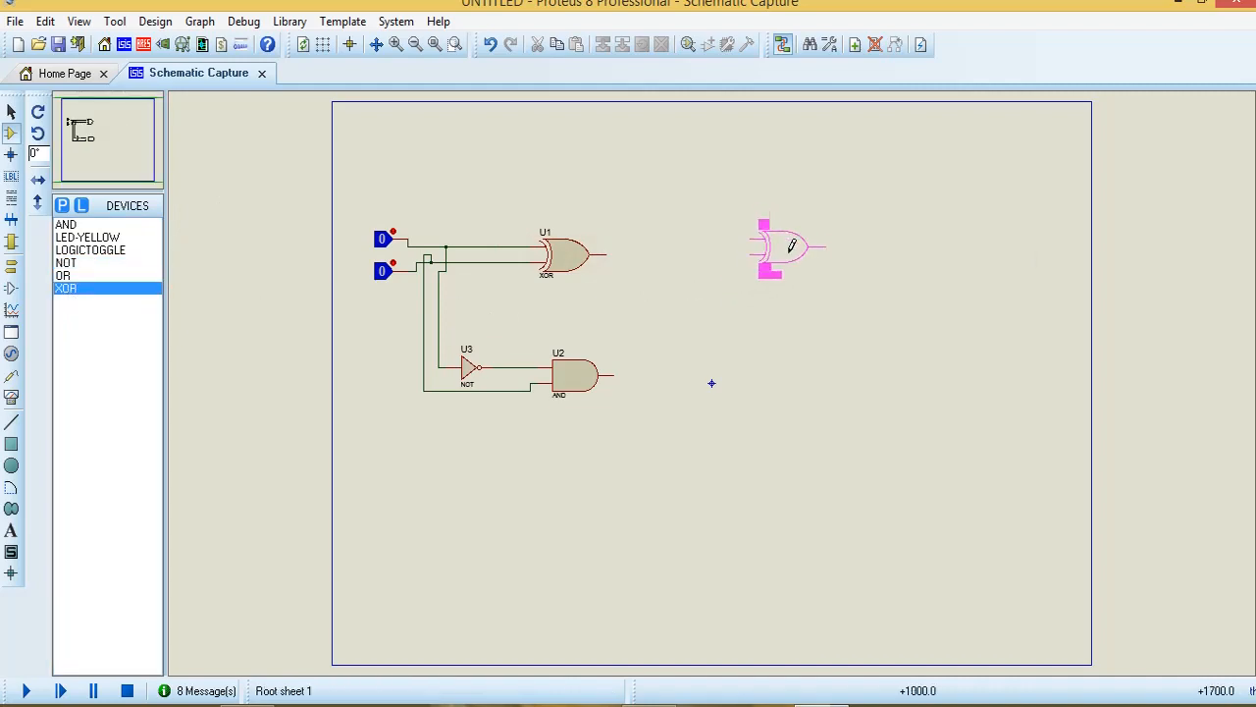
click(785, 227)
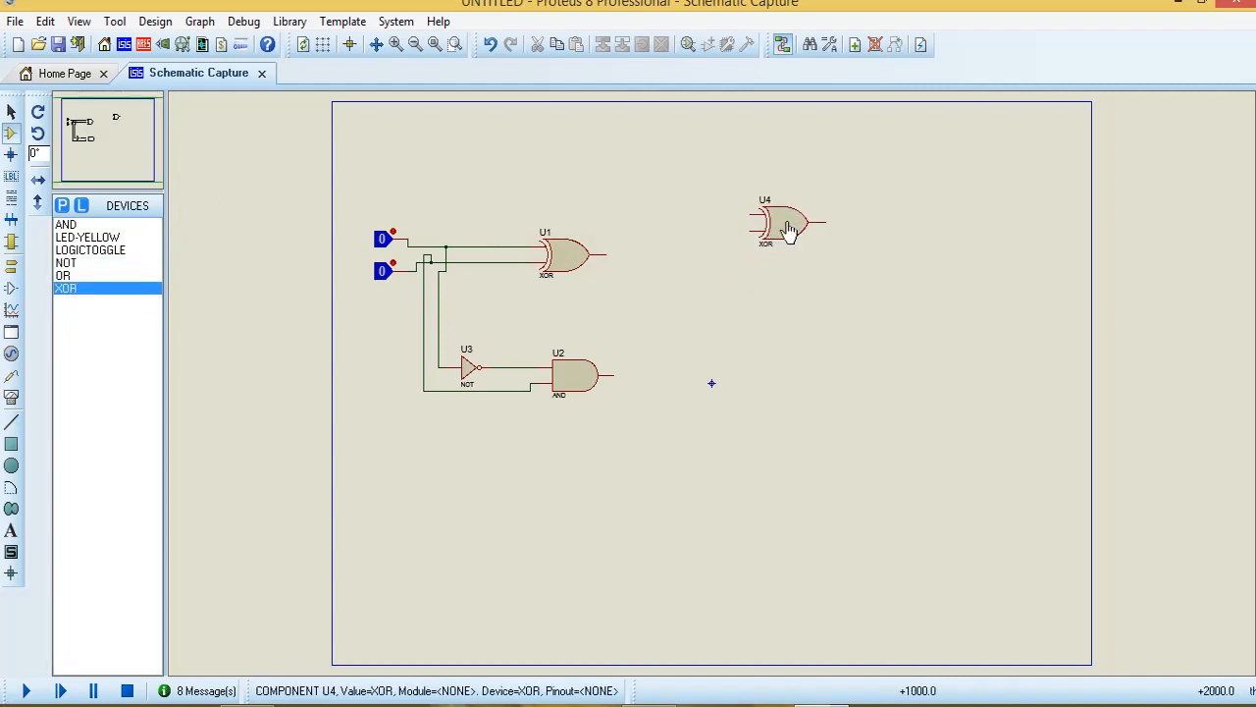
- Place a second NOT gate and a second AND gate below the new XOR gate, and wire the NOT output to the AND gate's upper input
click(66, 263)
click(715, 300)
click(690, 304)
click(67, 225)
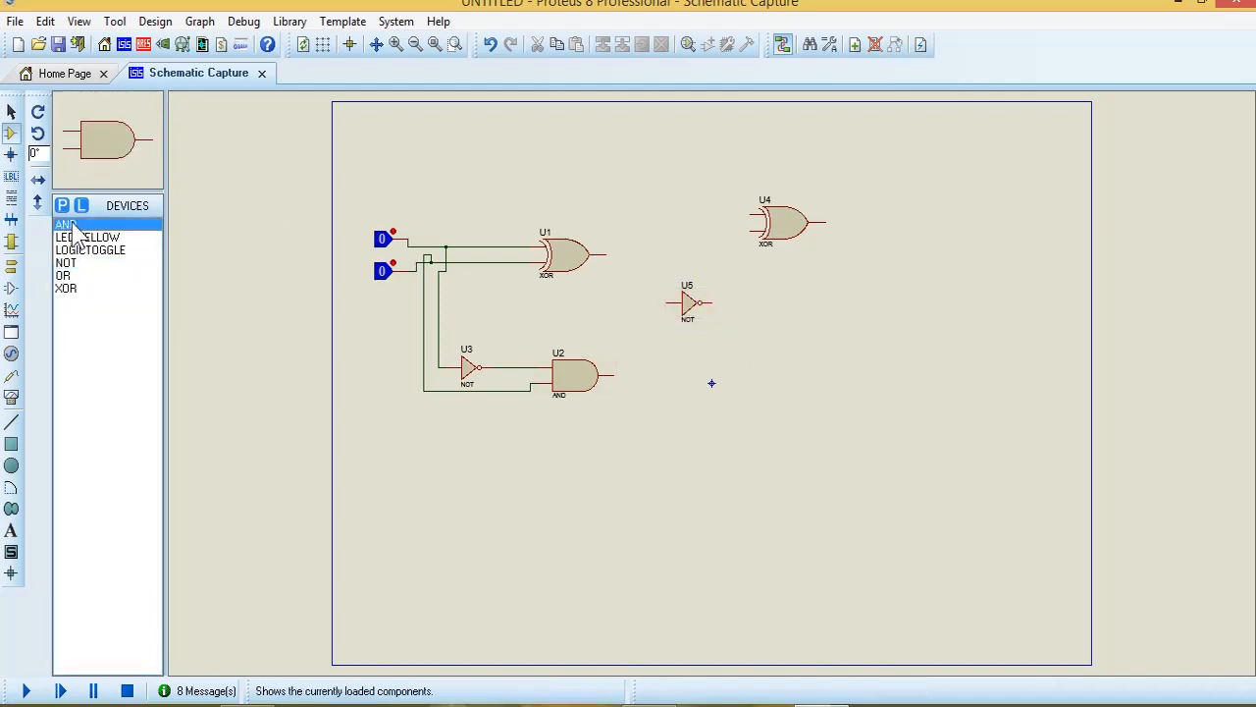
click(779, 376)
click(793, 351)
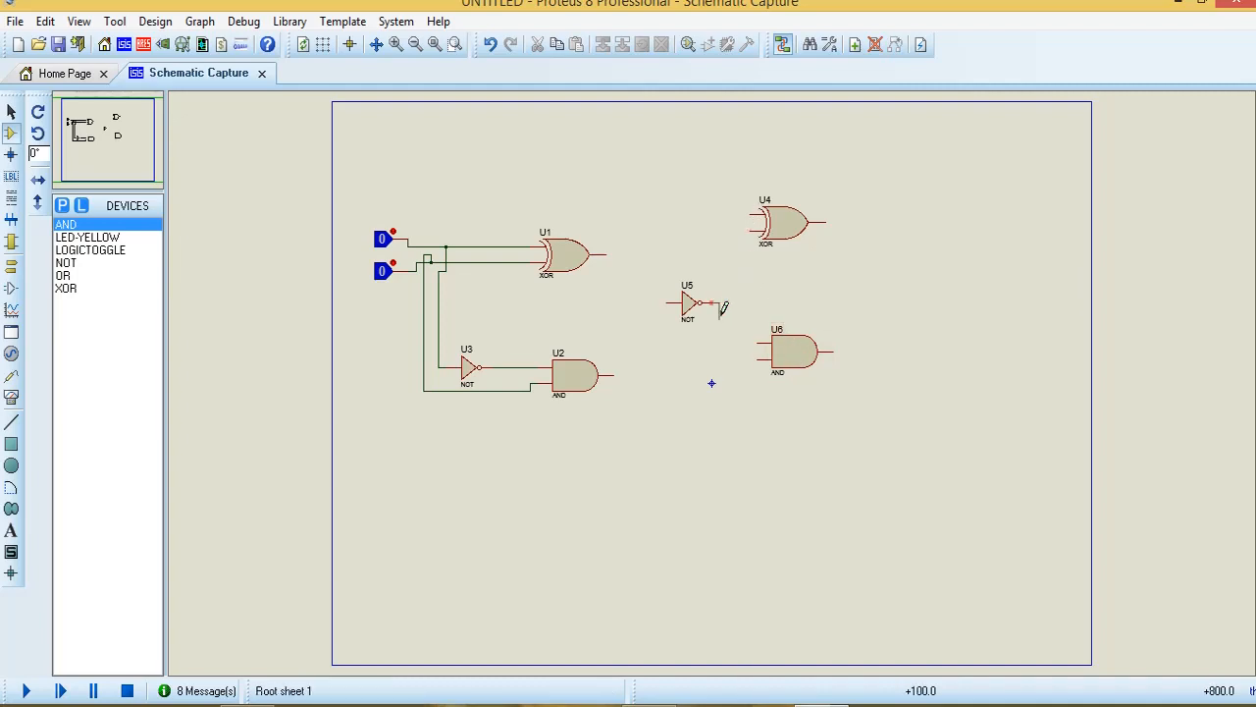
click(758, 342)
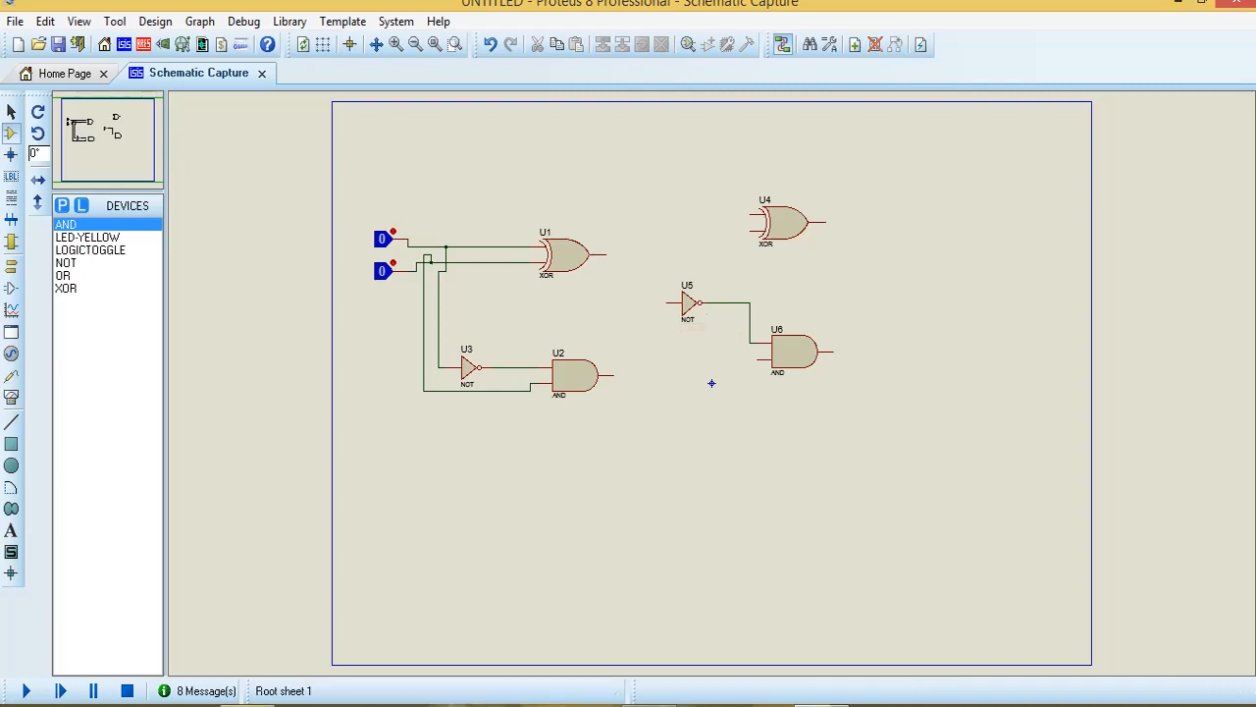
- Recheck the browser diagram, then in Proteus place a third logic toggle above the other two and wire it to the second XOR gate's upper input
key(alt+Tab)
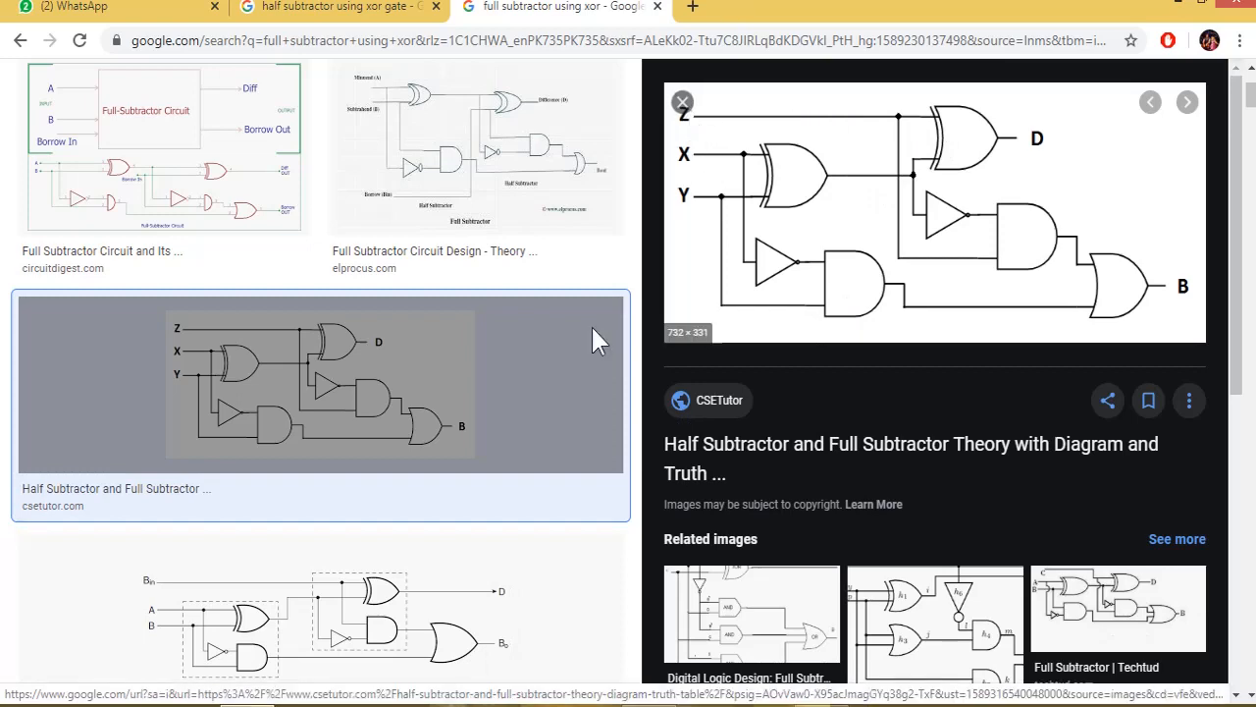
key(alt+Tab)
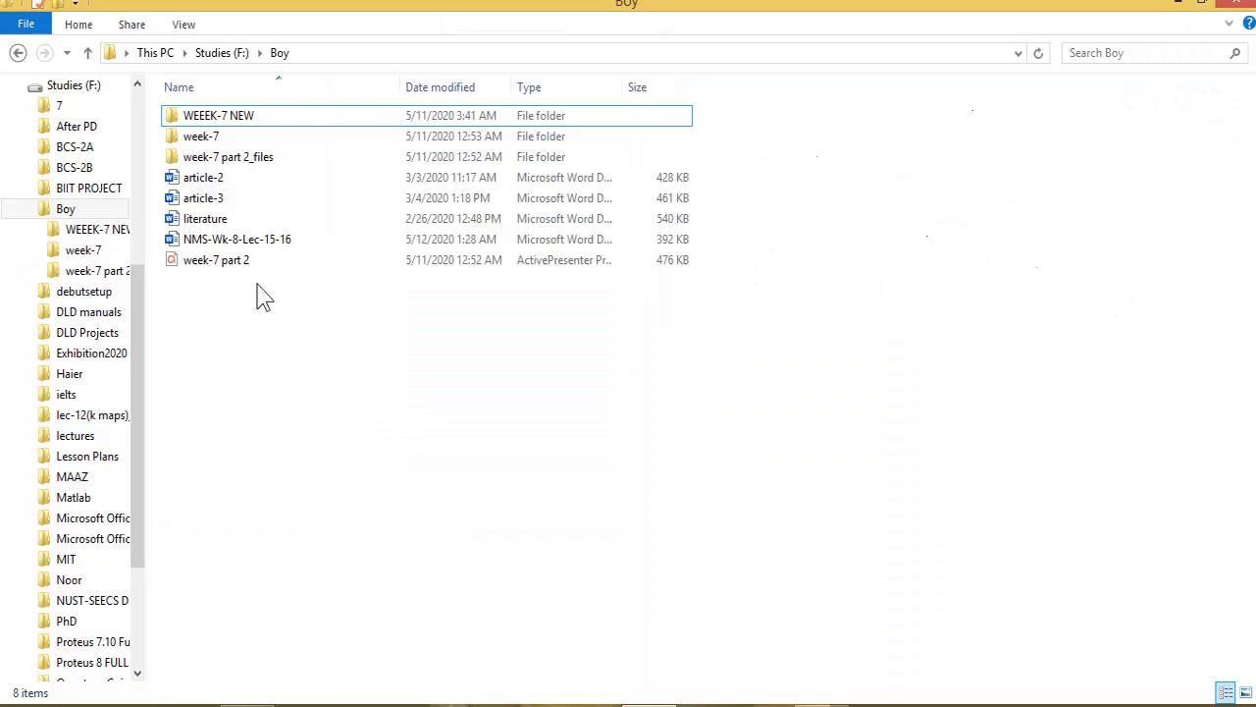
key(alt+Tab)
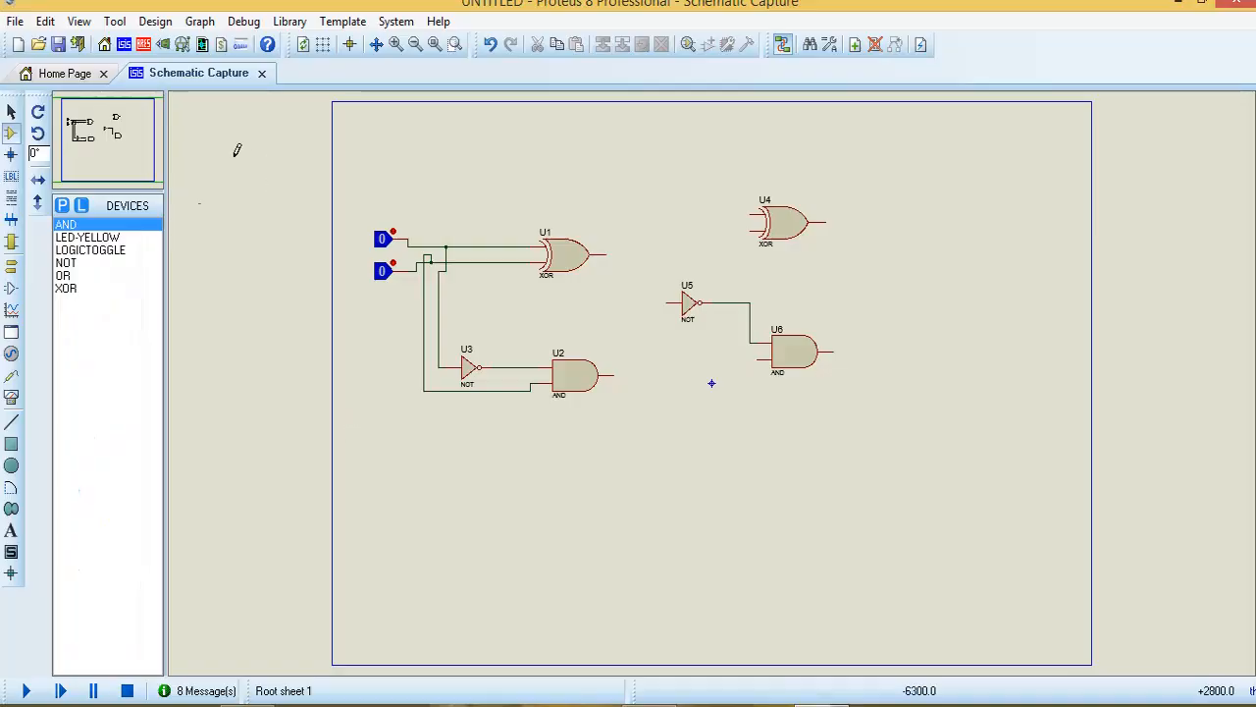
click(90, 251)
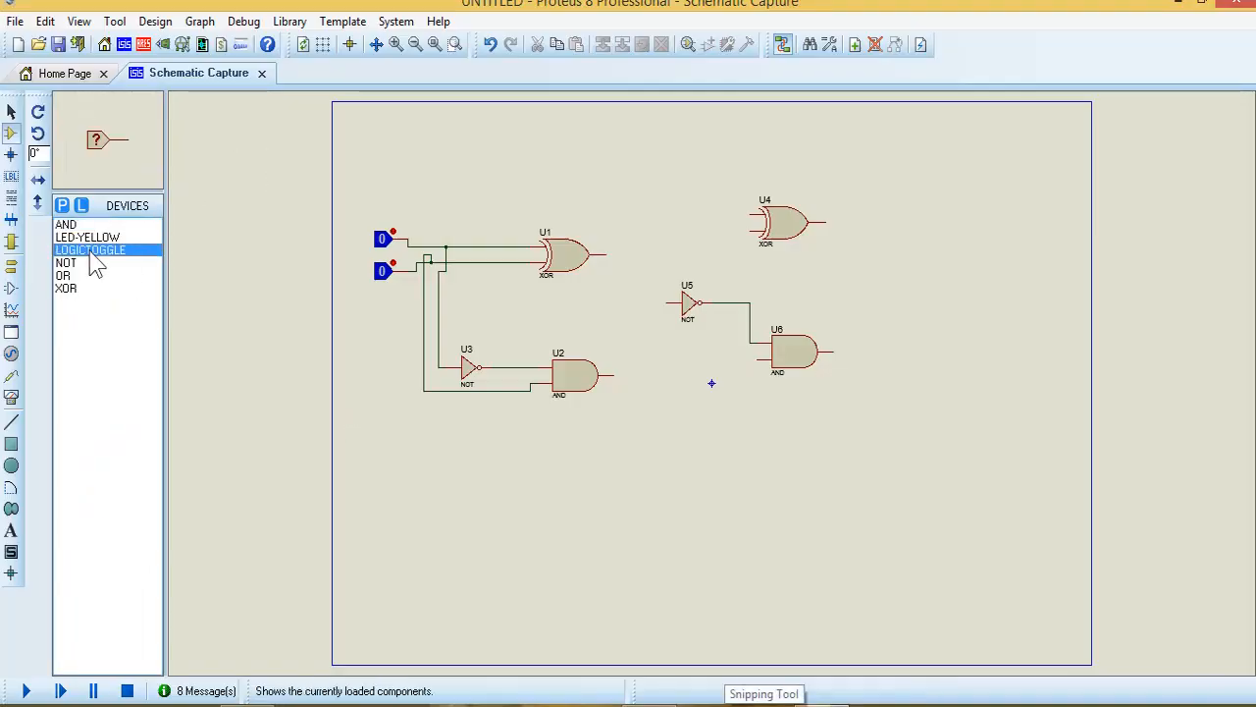
click(397, 154)
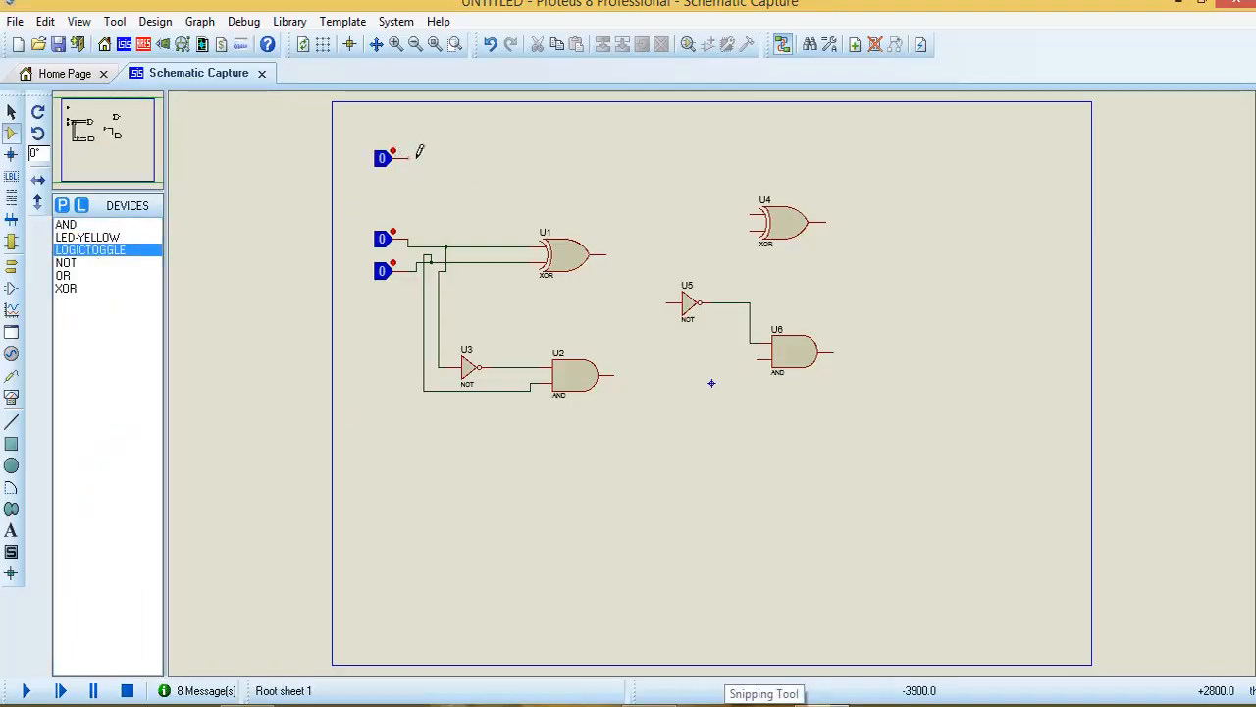
click(410, 158)
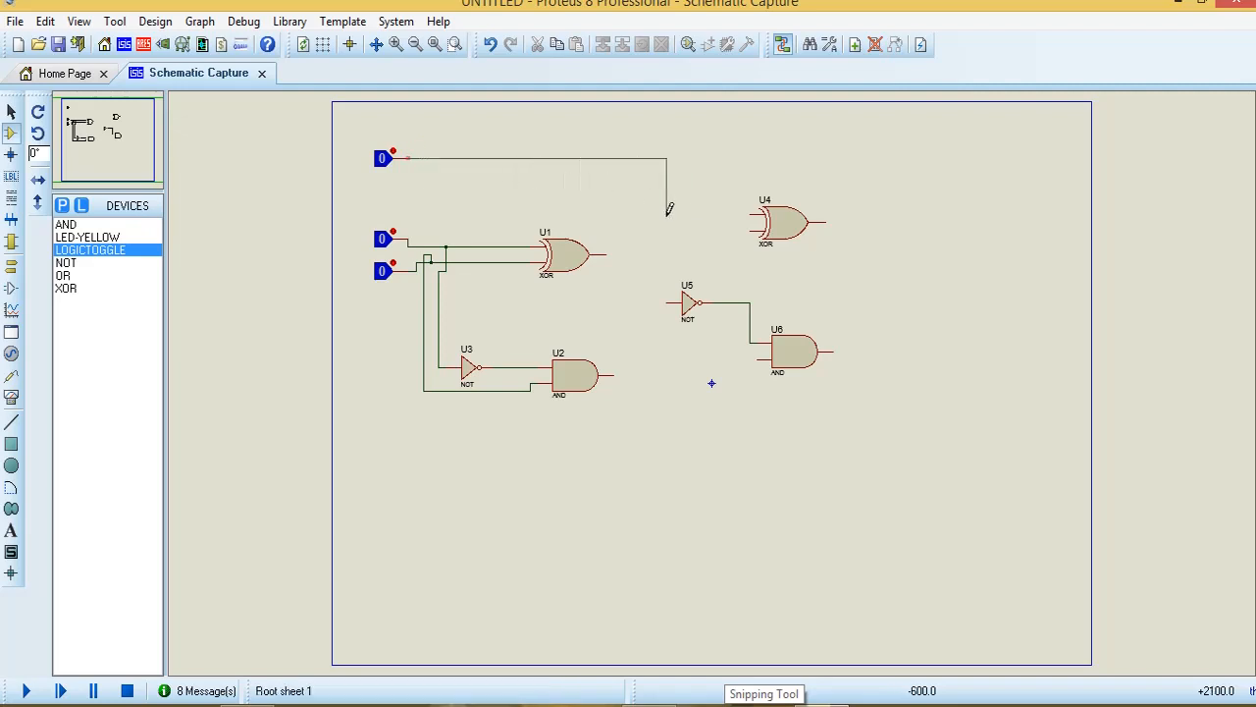
click(748, 214)
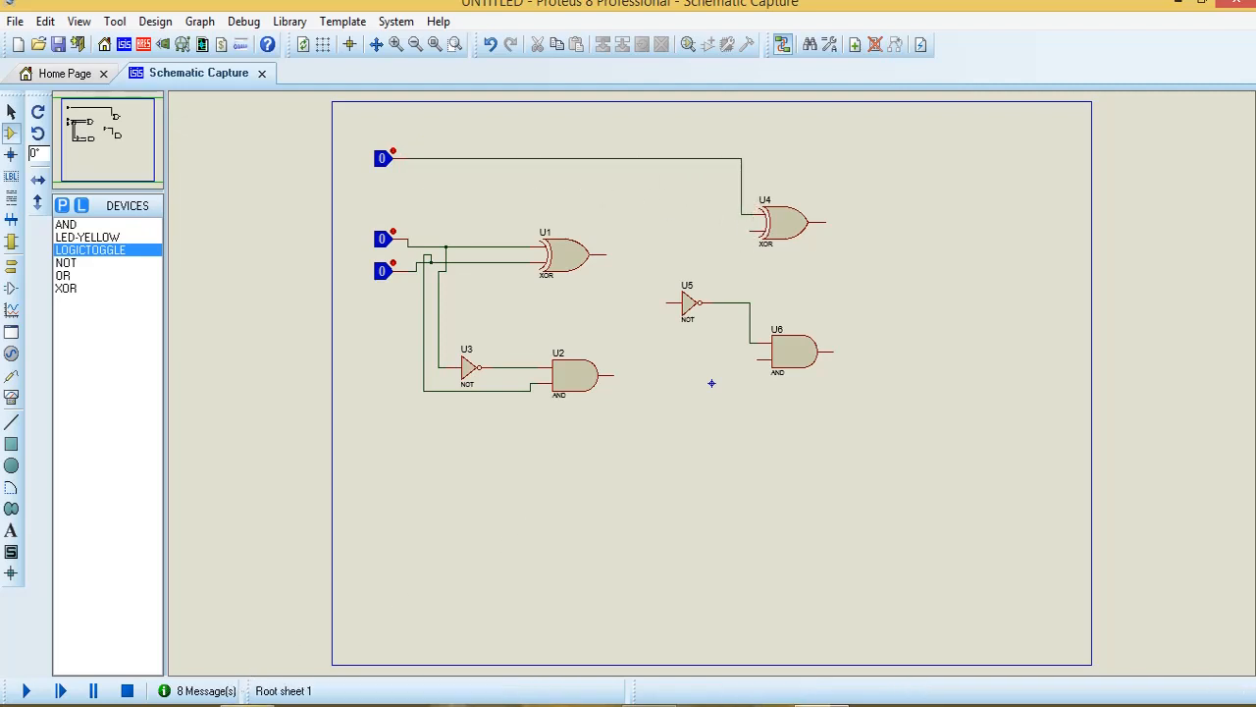
- Check the diagram in the browser, return to Proteus and wire the first XOR gate's output to the second XOR gate's lower input
key(alt+Tab)
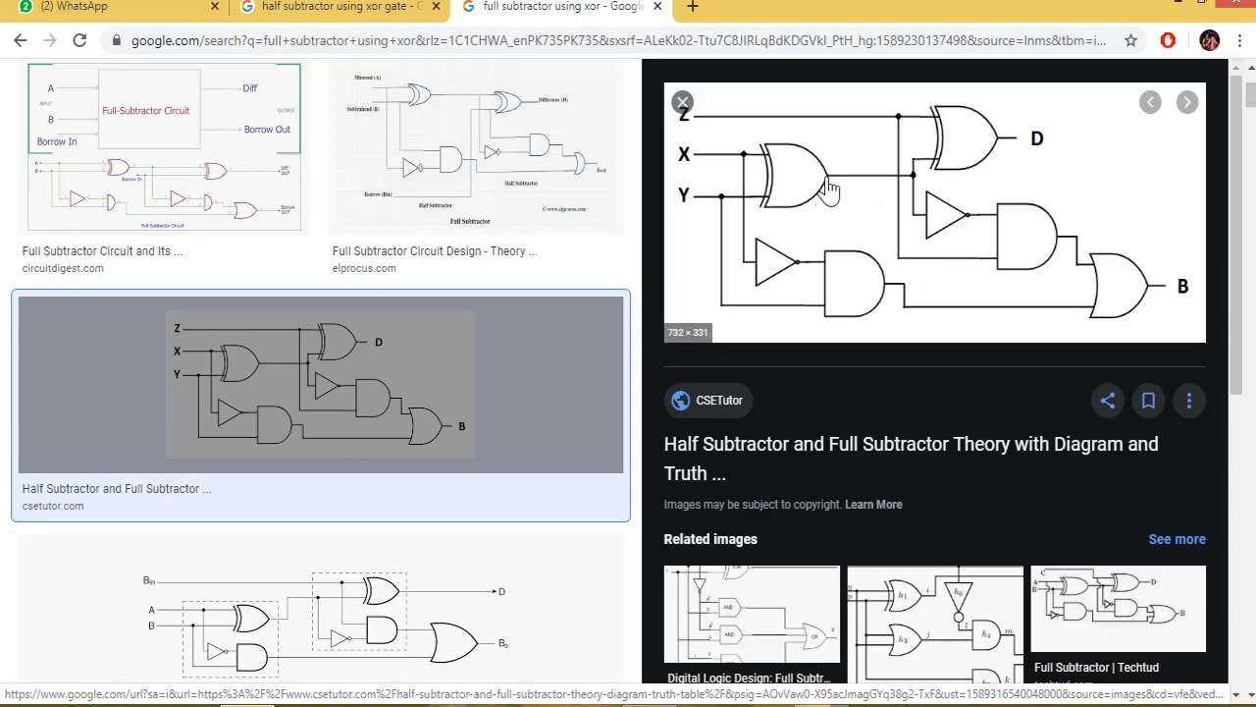
key(alt+Tab)
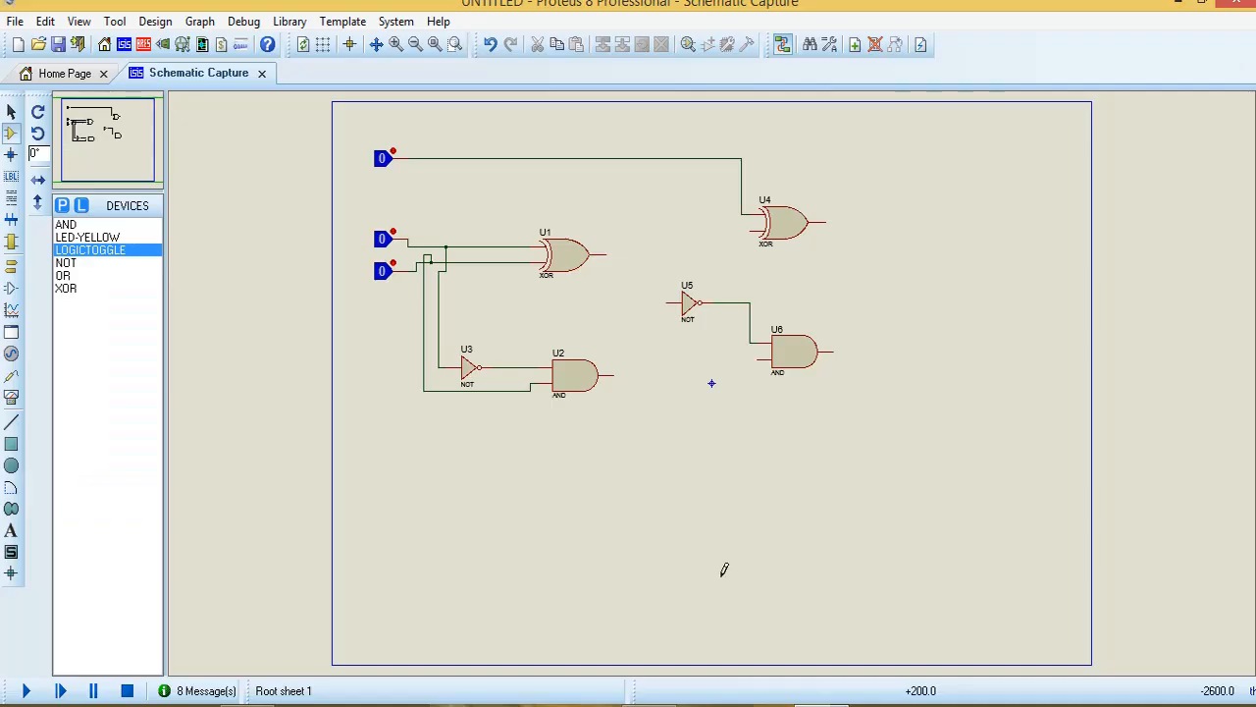
click(608, 254)
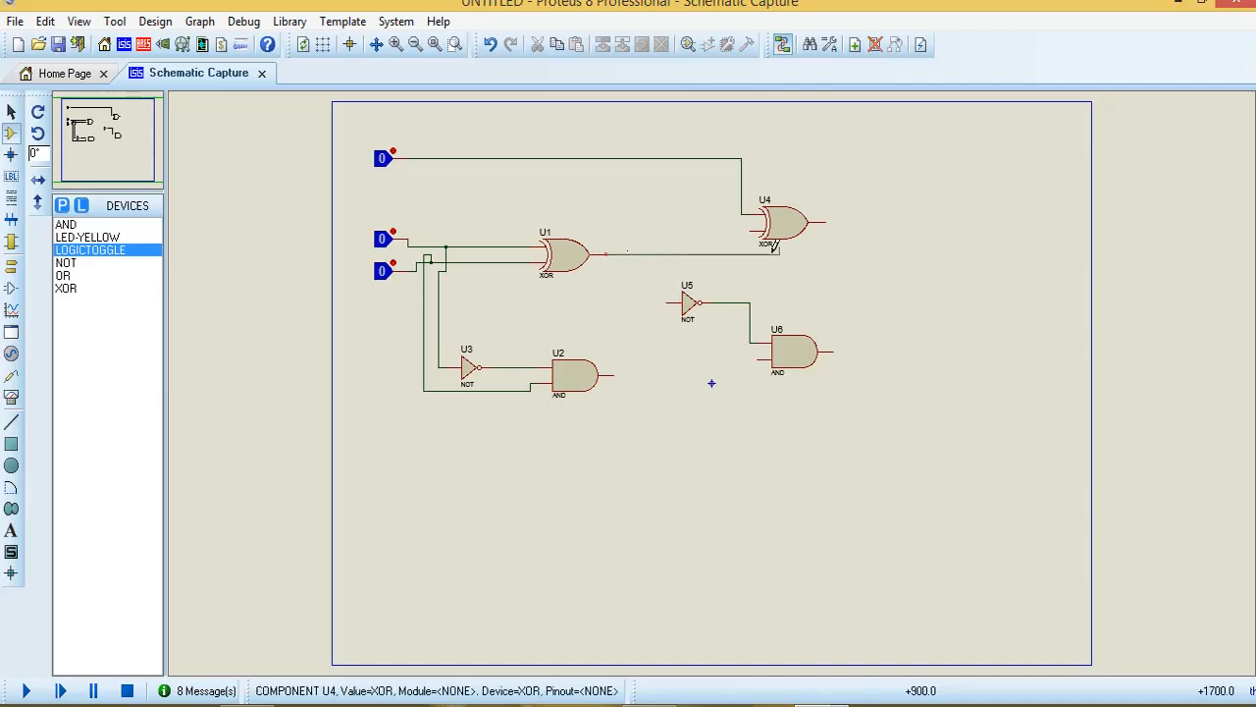
click(754, 224)
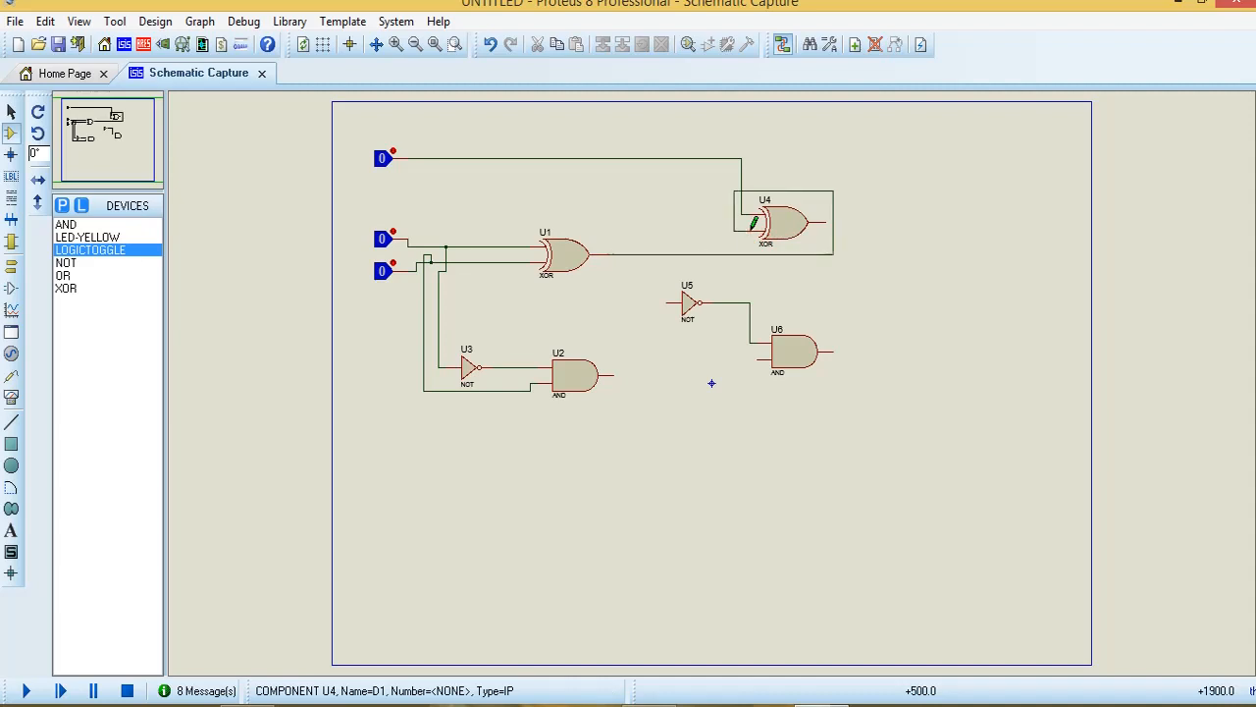
- Wire the third toggle's line to the second NOT gate's input and the first XOR output to the second AND gate's lower input
click(653, 158)
click(667, 300)
click(636, 254)
click(756, 359)
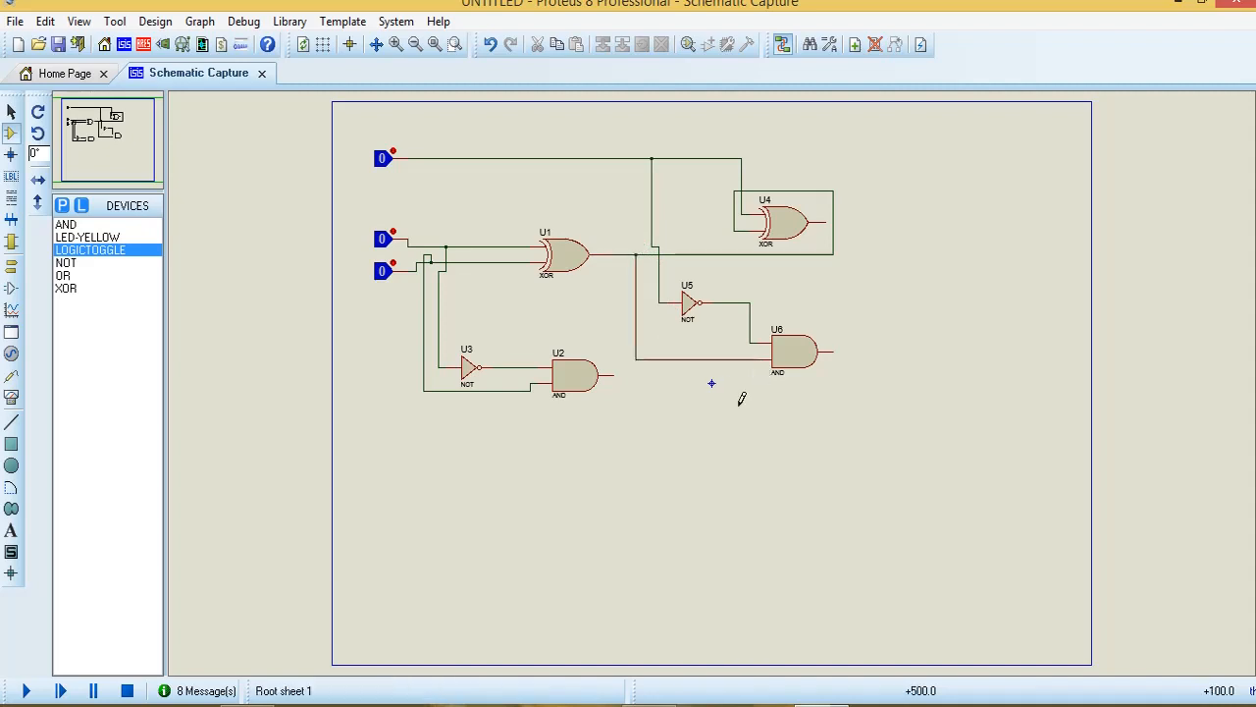
- Place an OR gate right of the second AND gate and, after checking the browser diagram, wire both AND outputs to its inputs
click(67, 277)
click(921, 349)
click(945, 361)
click(247, 706)
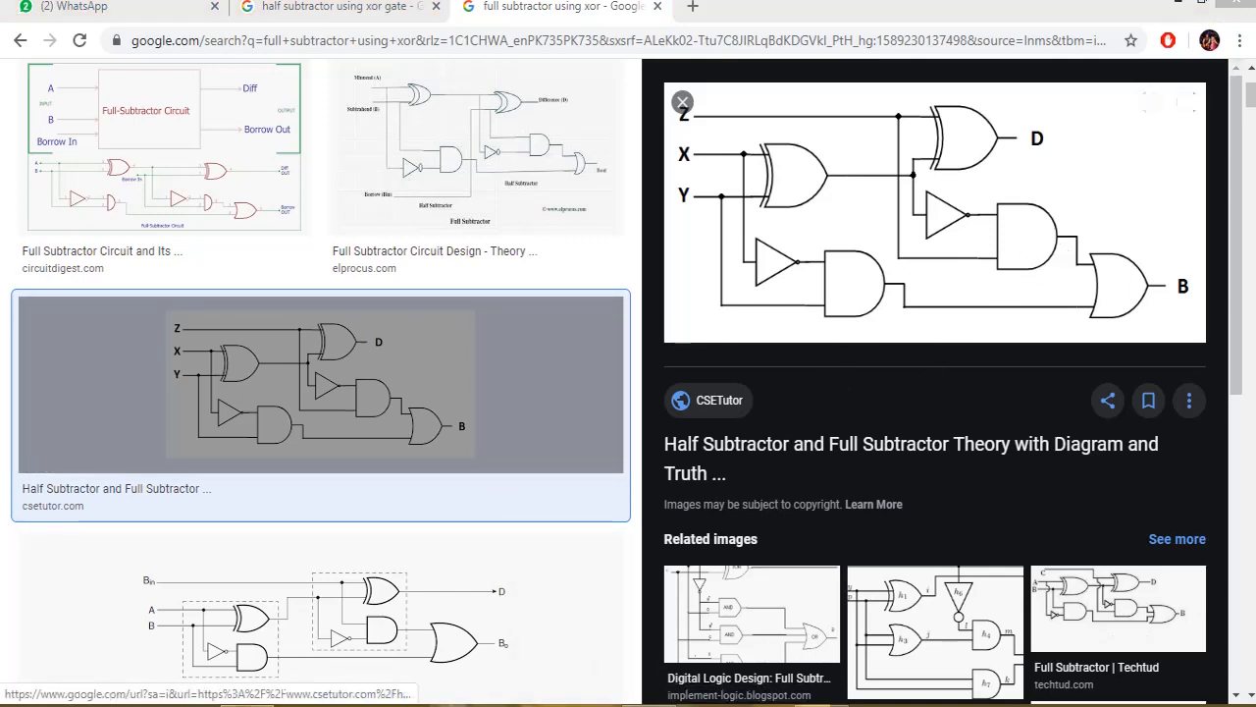
key(alt+Tab)
click(839, 351)
click(911, 355)
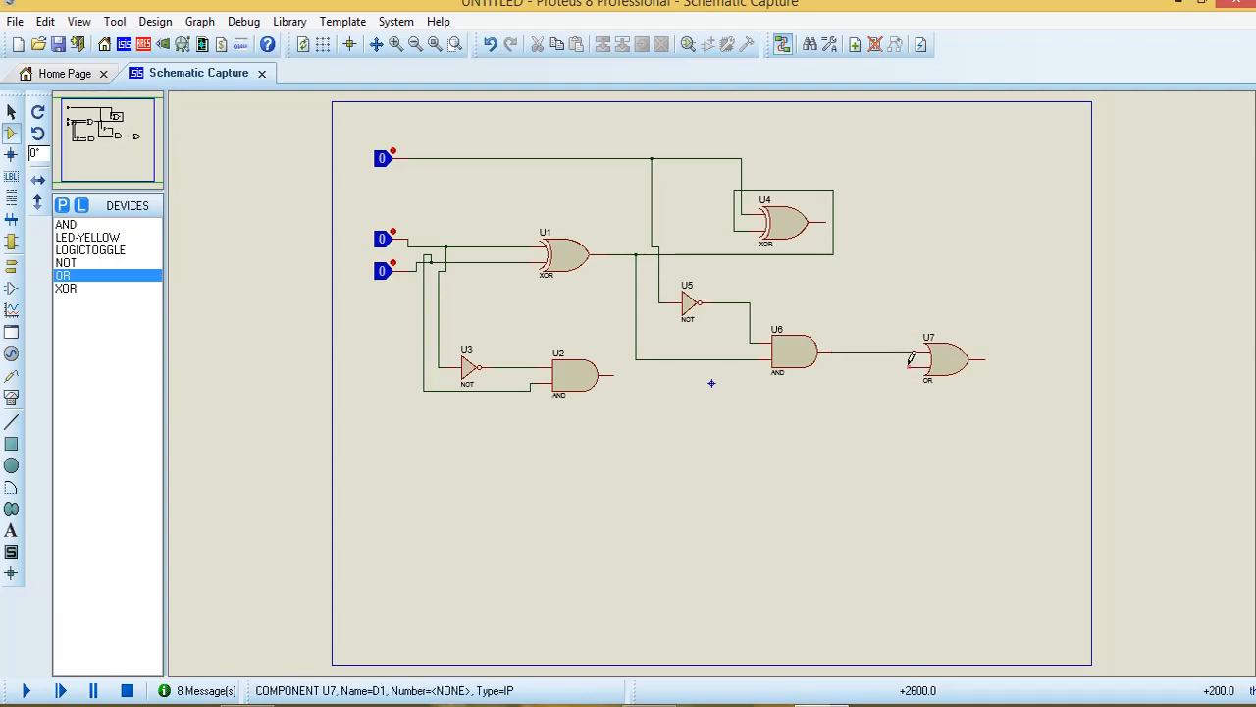
click(911, 368)
click(620, 376)
- Place one yellow LED to the right of the second XOR gate and another below and right of the OR gate
click(88, 236)
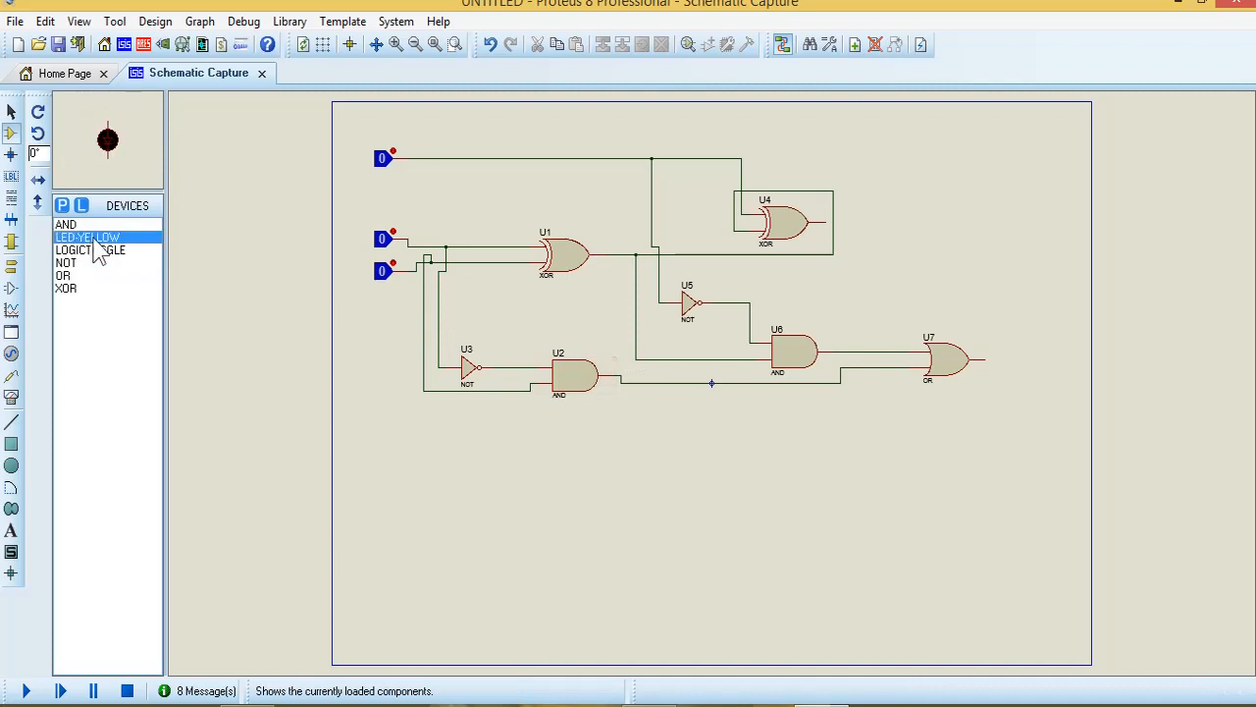
click(935, 254)
click(925, 257)
click(1029, 420)
click(1030, 423)
- Wire the OR gate's output to the lower LED and the second XOR gate's output to the upper LED
click(983, 359)
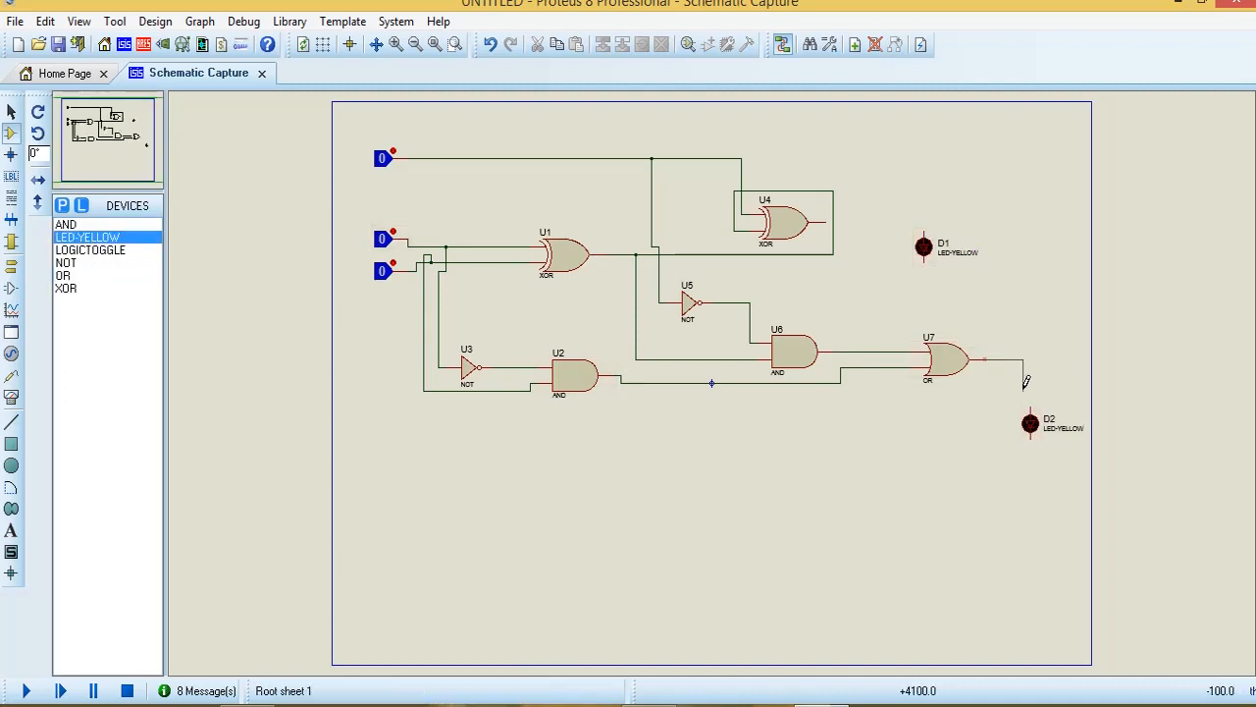
click(1031, 410)
click(828, 223)
click(925, 229)
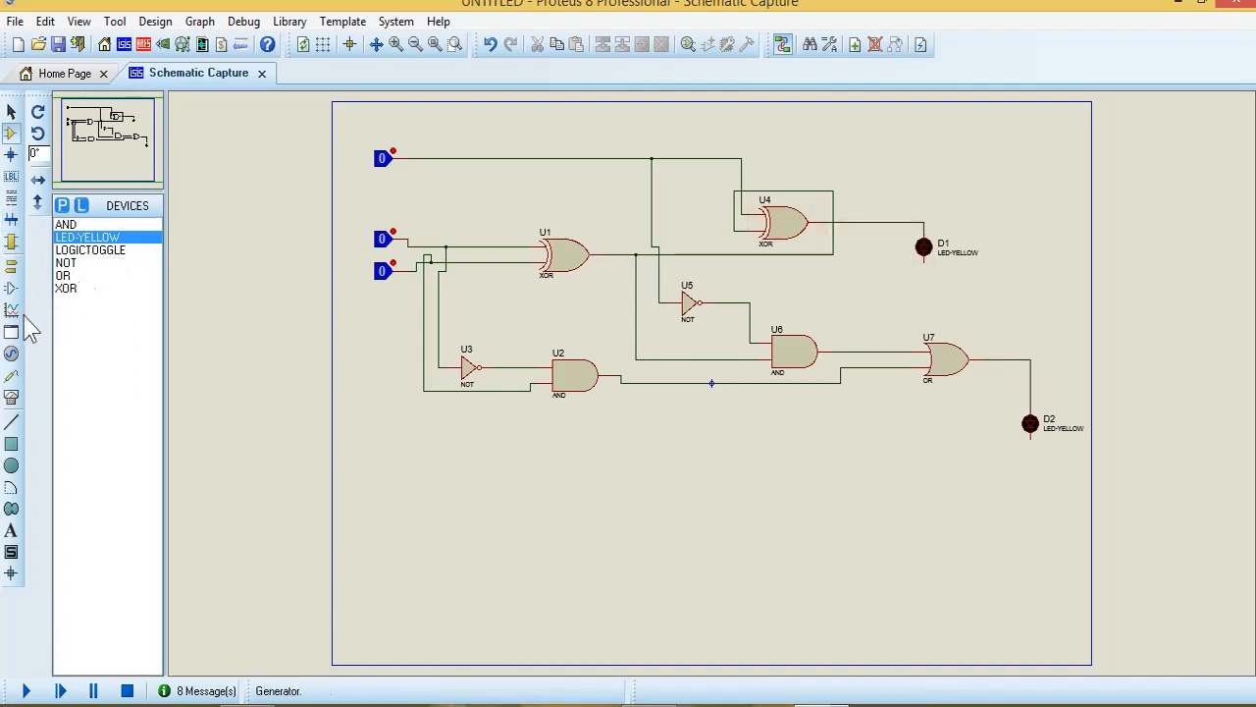
- Place a ground terminal below each LED and wire both LED cathodes to their grounds
click(11, 264)
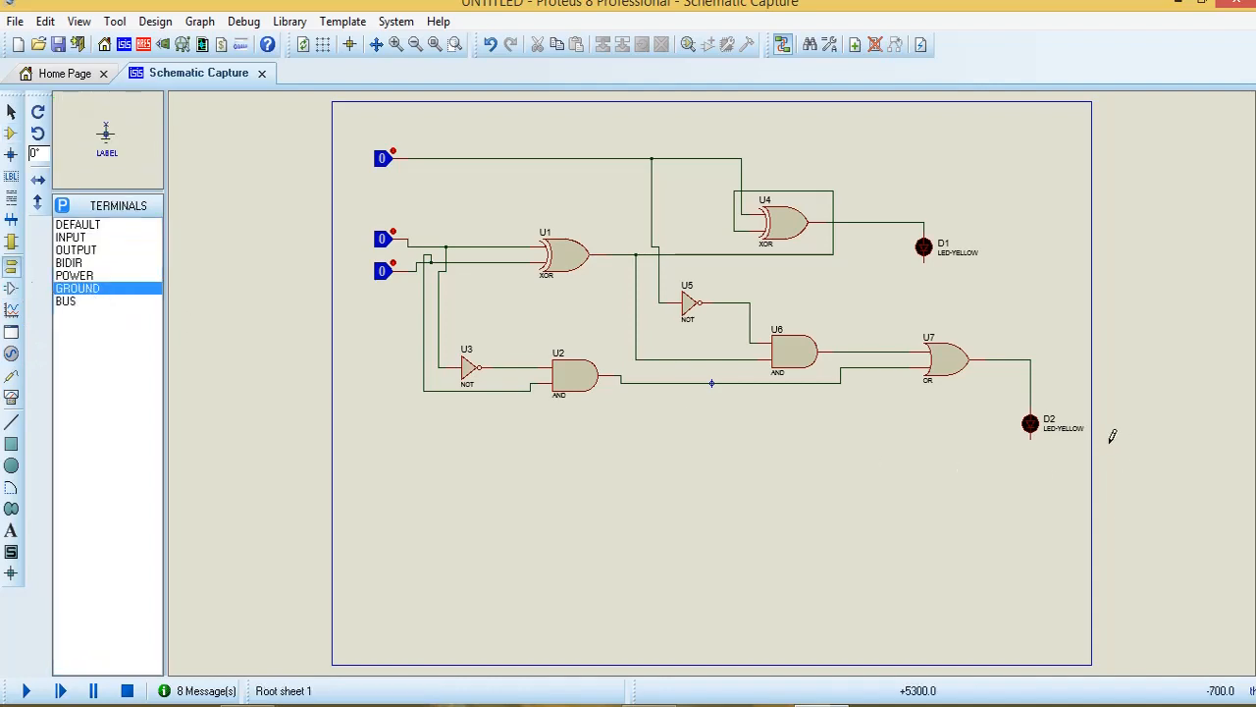
click(1030, 494)
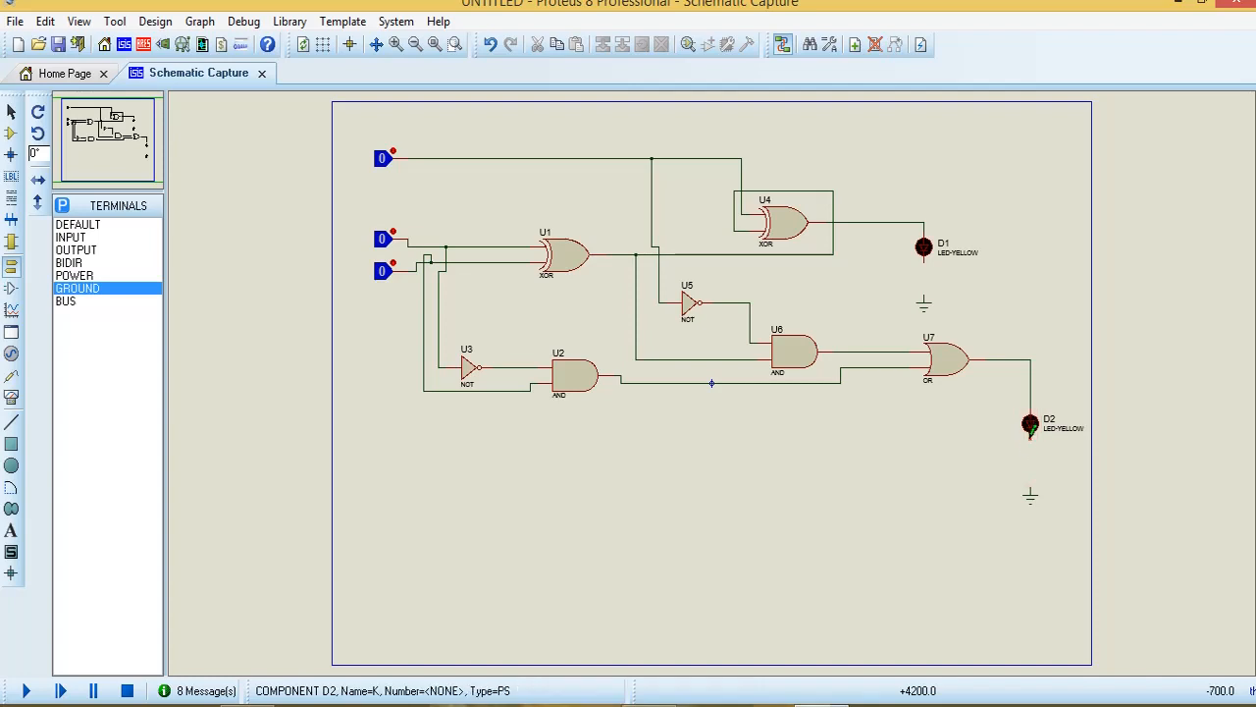
click(1030, 461)
click(1031, 494)
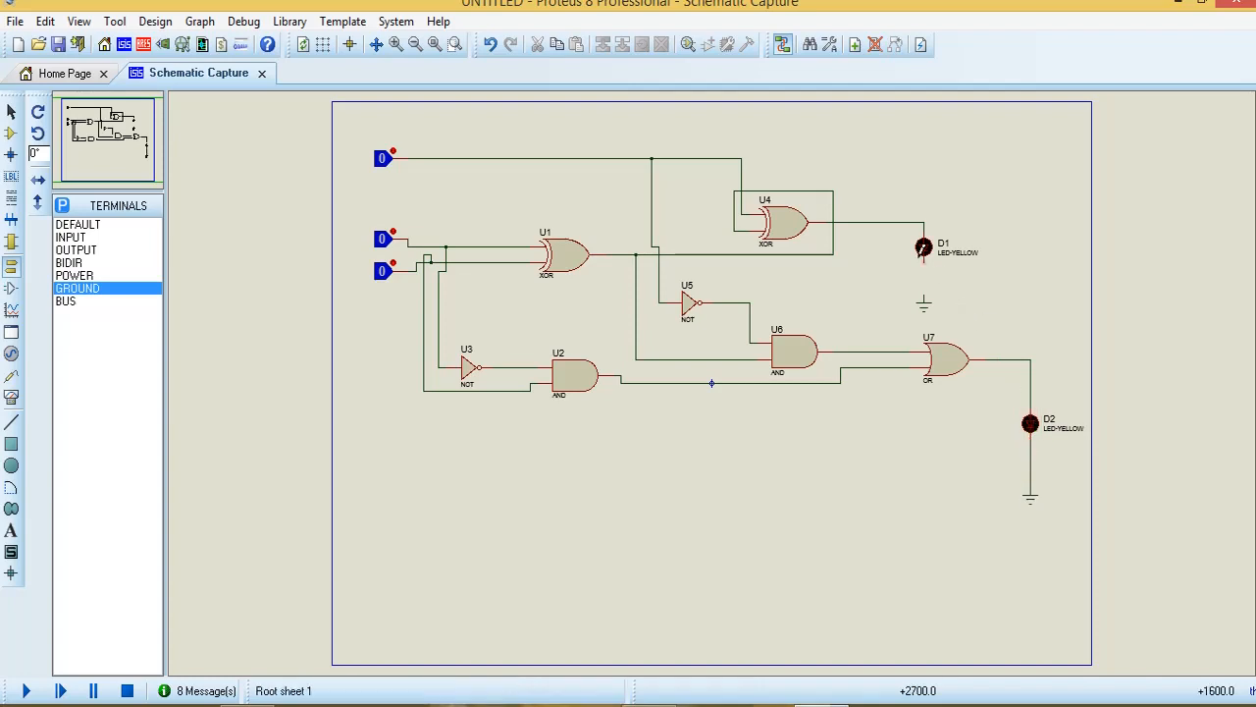
click(926, 258)
click(924, 299)
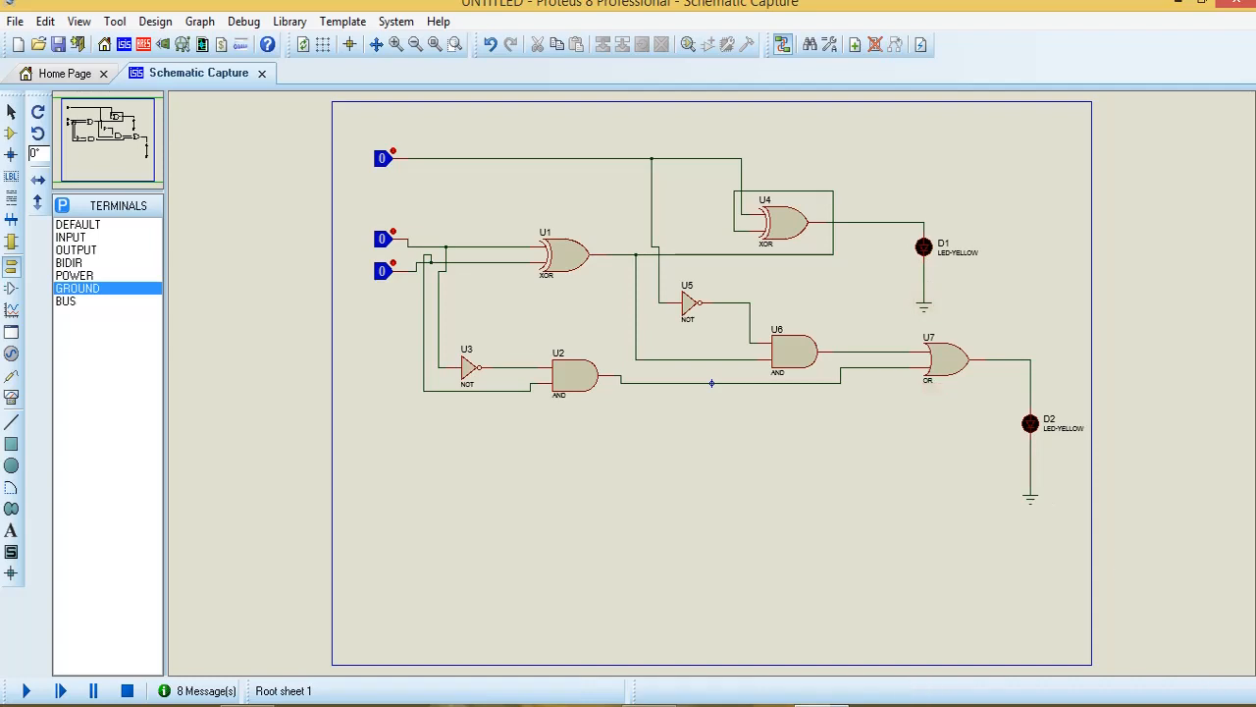